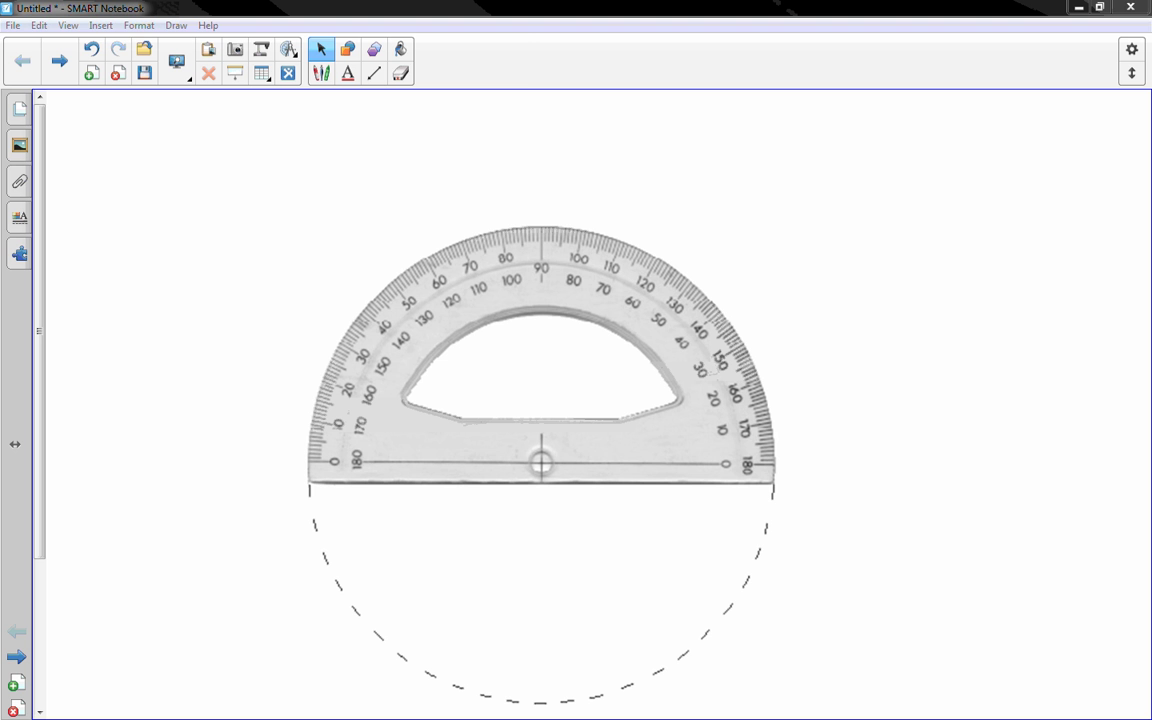
Erase the cover over the heading to reveal the text "a right angle is exactly 90°"
click(401, 73)
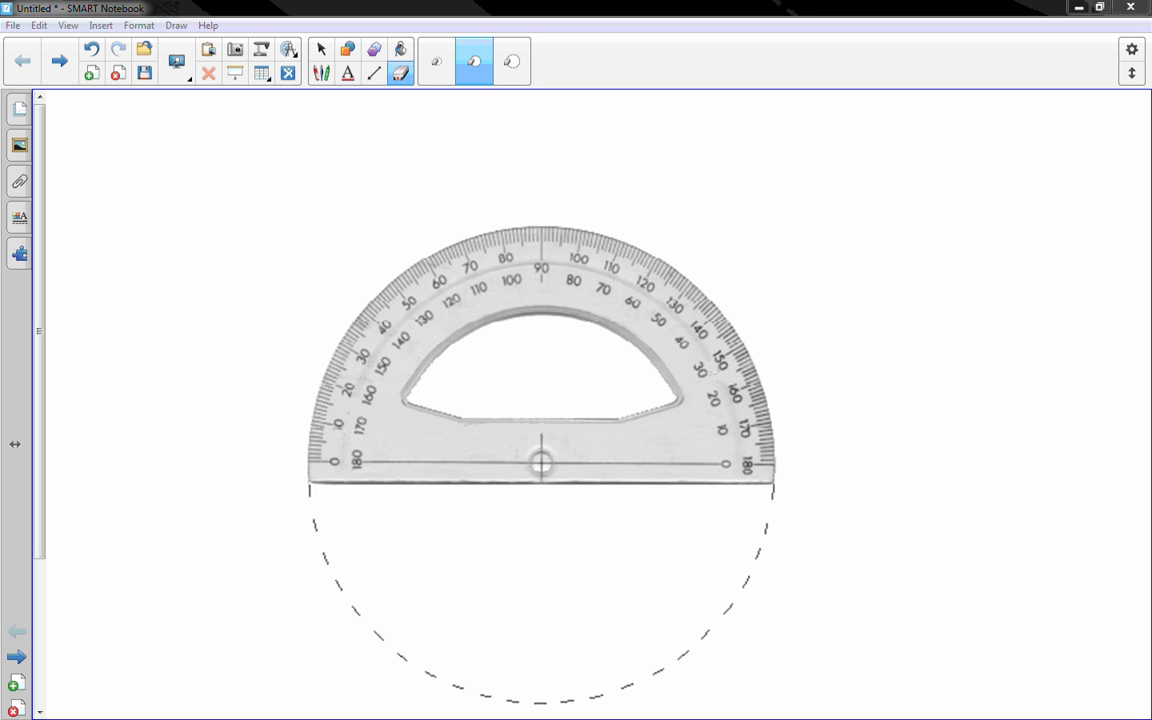
mouse_move(120, 150)
mouse_down()
mouse_move(442, 154)
mouse_move(134, 141)
mouse_move(145, 180)
mouse_move(476, 141)
mouse_move(388, 170)
mouse_up()
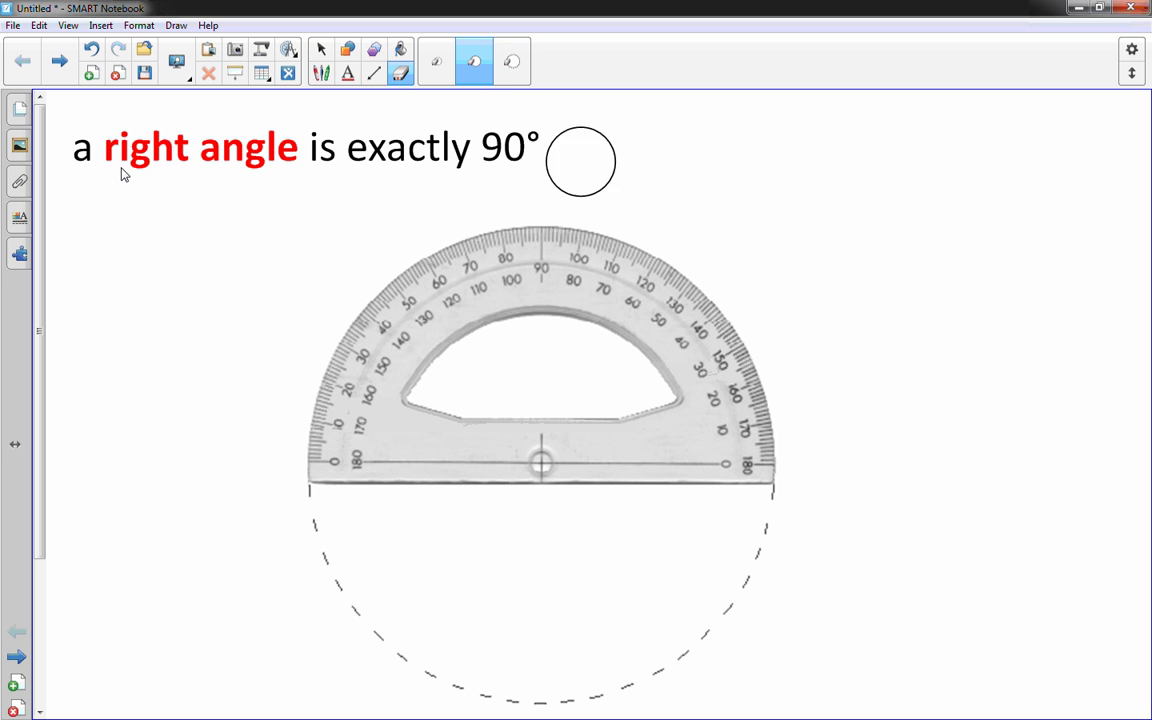
drag(581, 161, 537, 143)
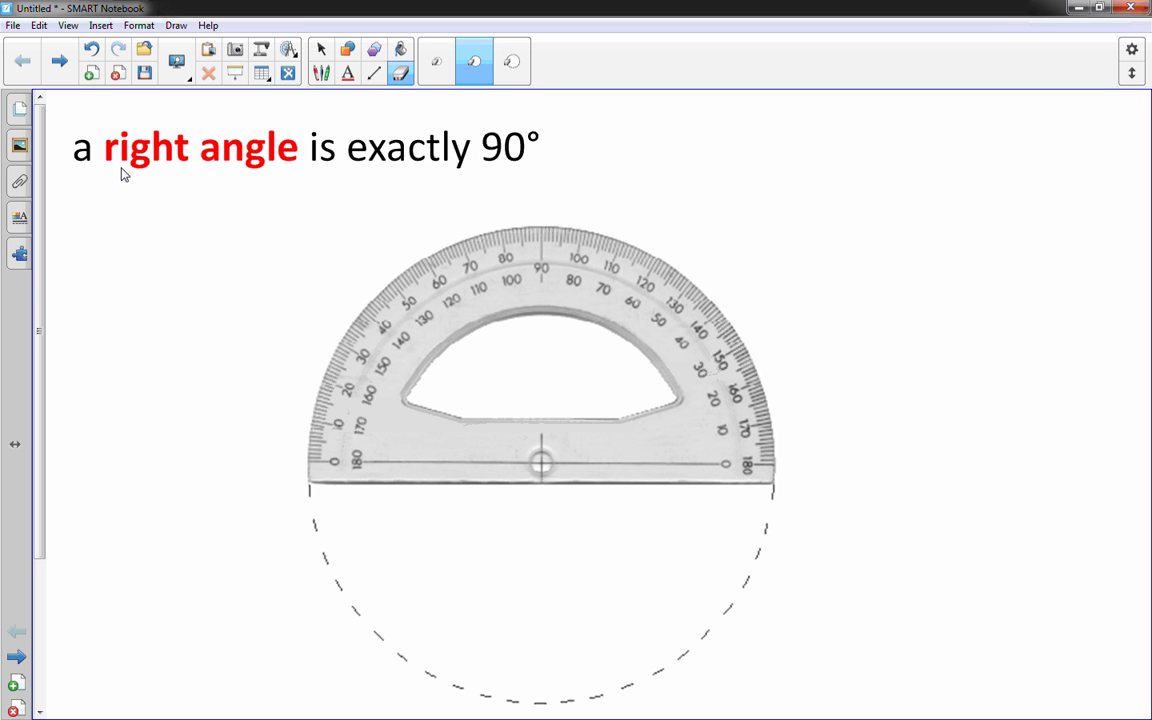
key(Escape)
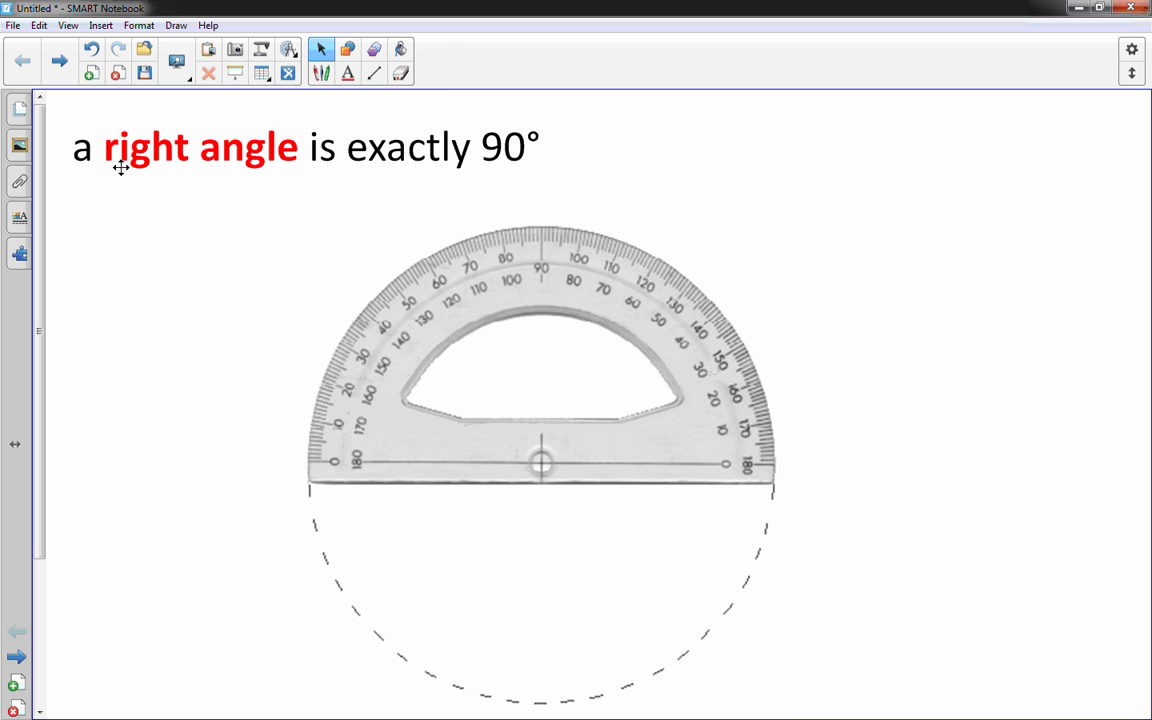
Move the protractor up and left below the heading, and draw a black horizontal ray along its straight edge, starting from an endpoint dot
click(541, 463)
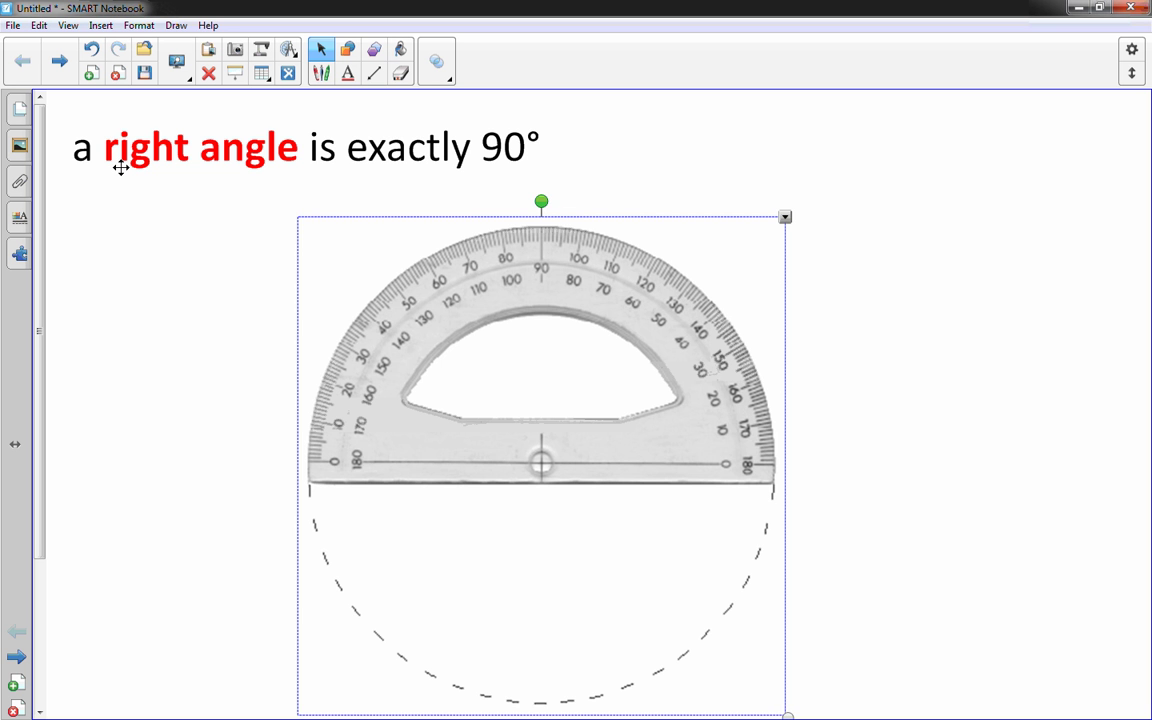
drag(541, 463, 483, 429)
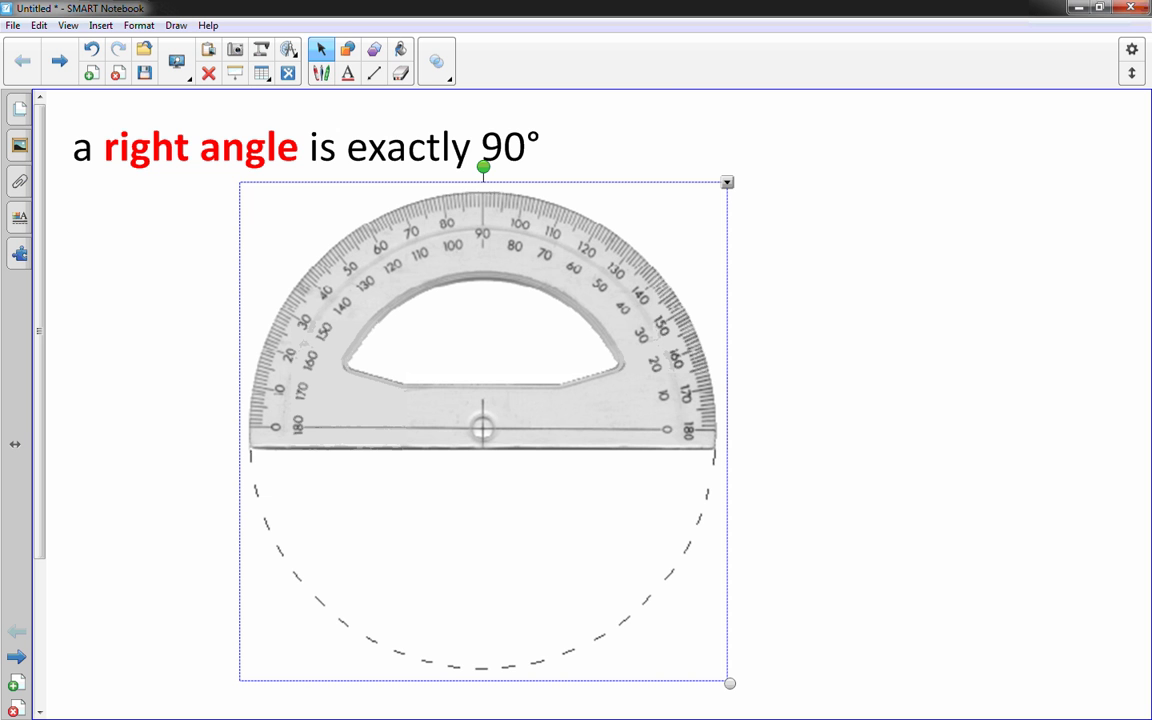
click(321, 73)
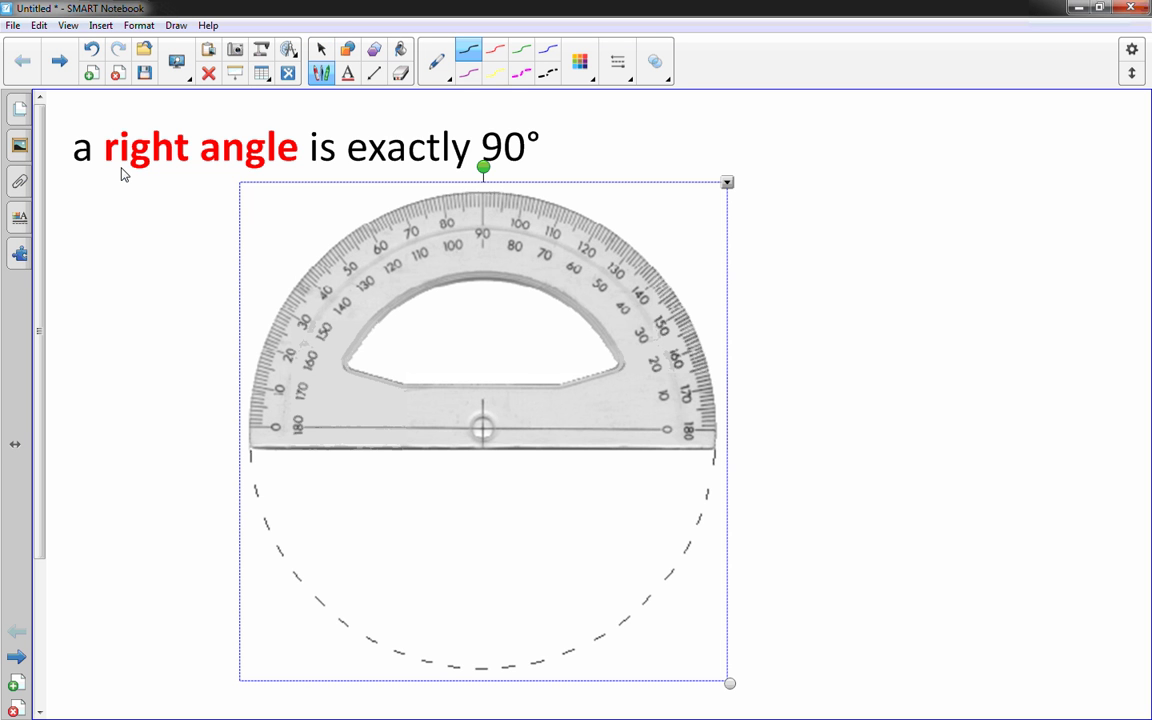
drag(251, 452, 728, 453)
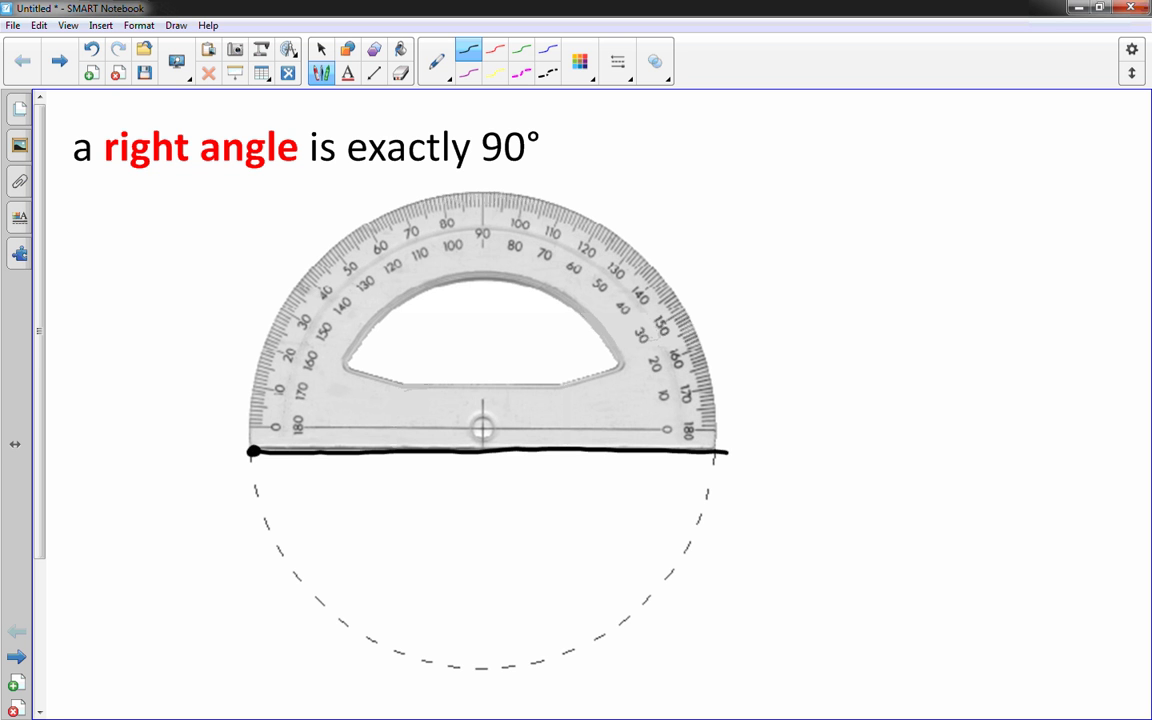
Move the protractor left so that its centre sits above the ray's endpoint dot
click(321, 49)
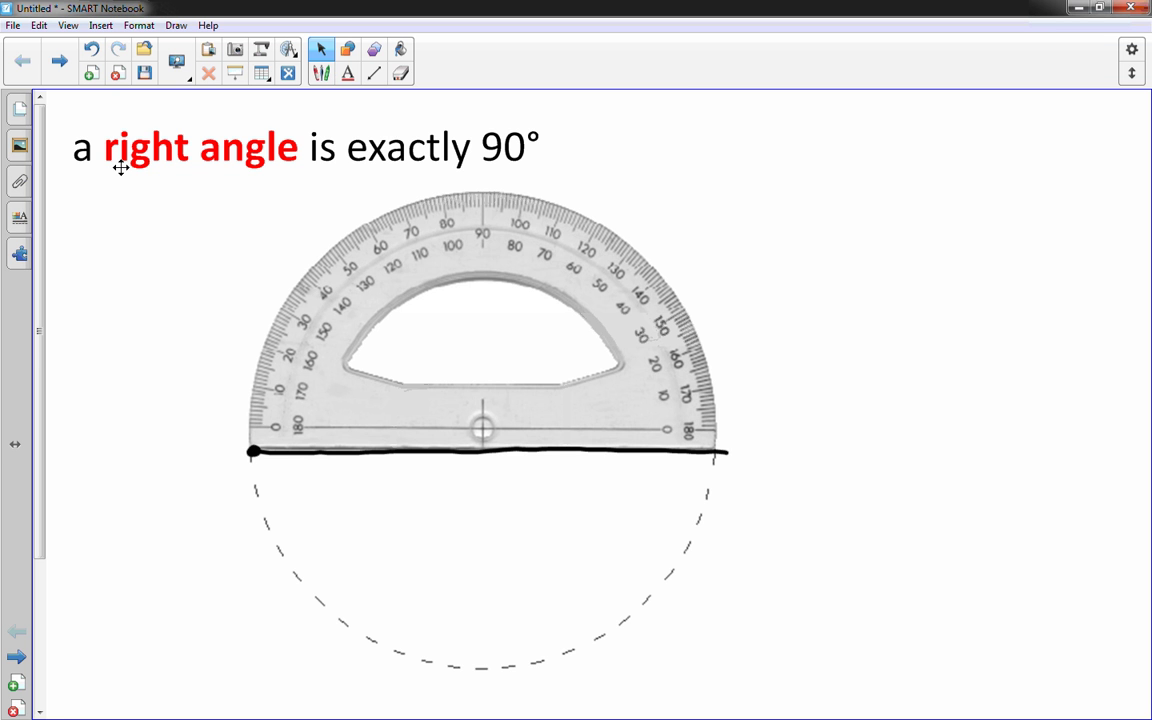
click(484, 408)
drag(484, 408, 427, 414)
drag(259, 302, 91, 299)
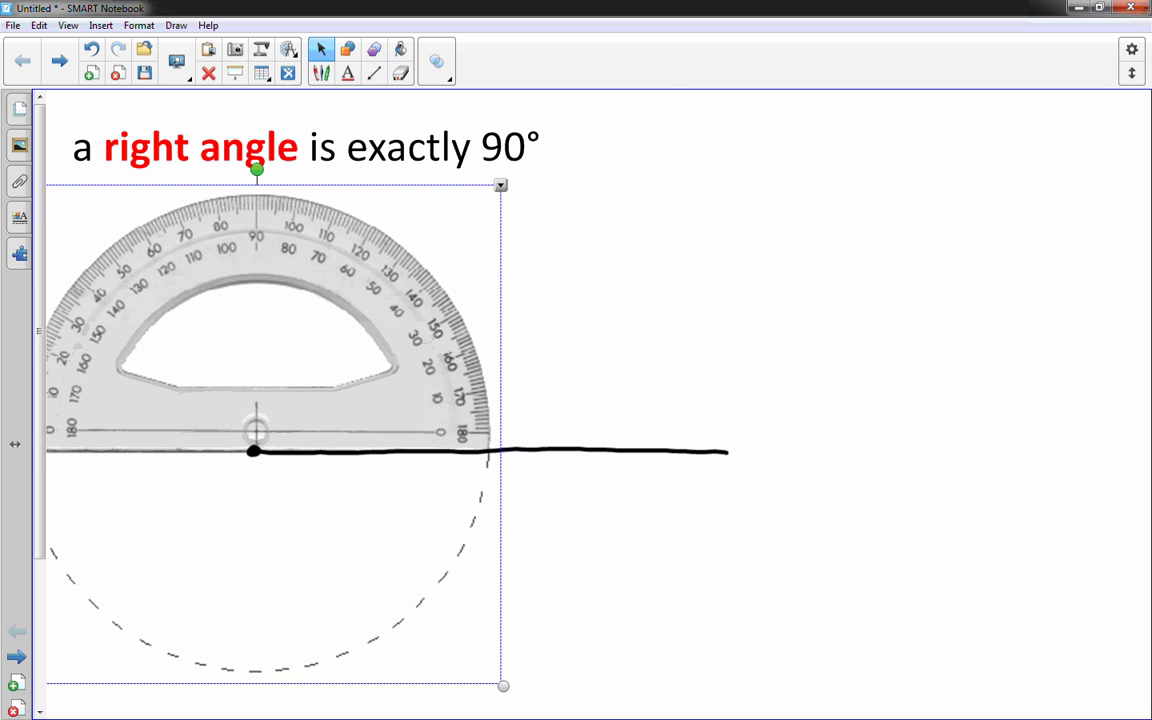
Highlight the protractor's baseline in yellow from the inner 0 mark to the centre hole
click(321, 73)
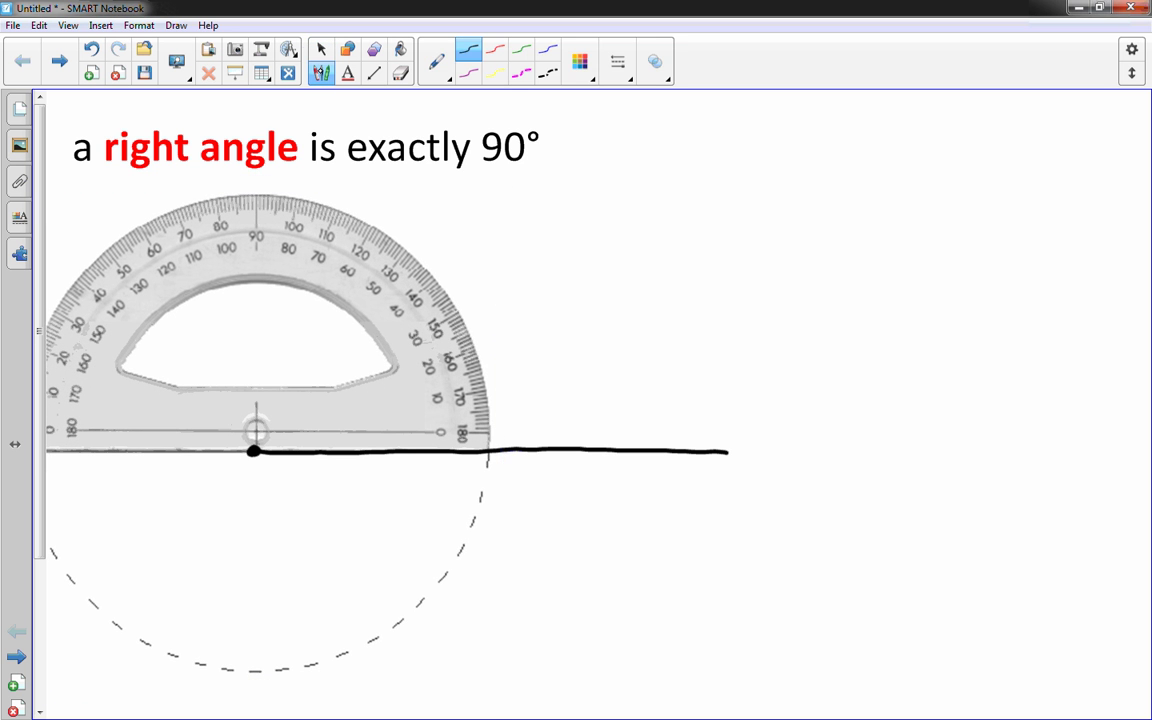
click(321, 73)
click(355, 183)
drag(455, 432, 244, 433)
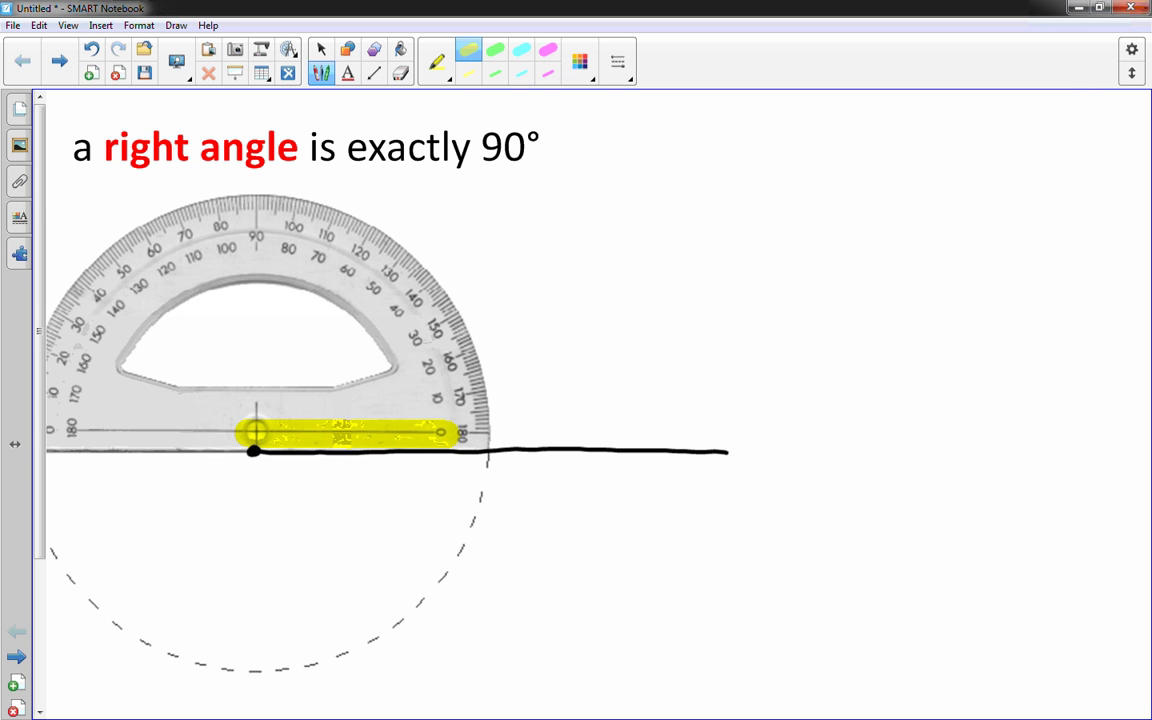
Erase the yellow baseline highlight and redraw the left part of the ray in black, ending in an endpoint dot
click(401, 73)
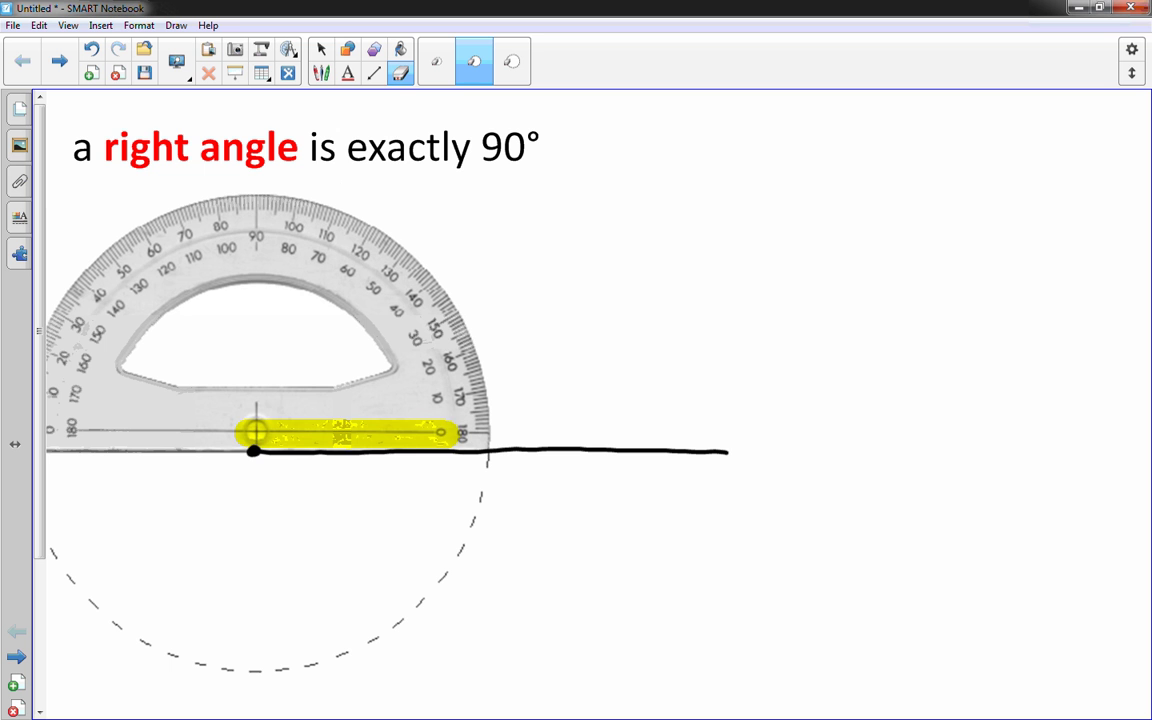
drag(440, 438, 226, 435)
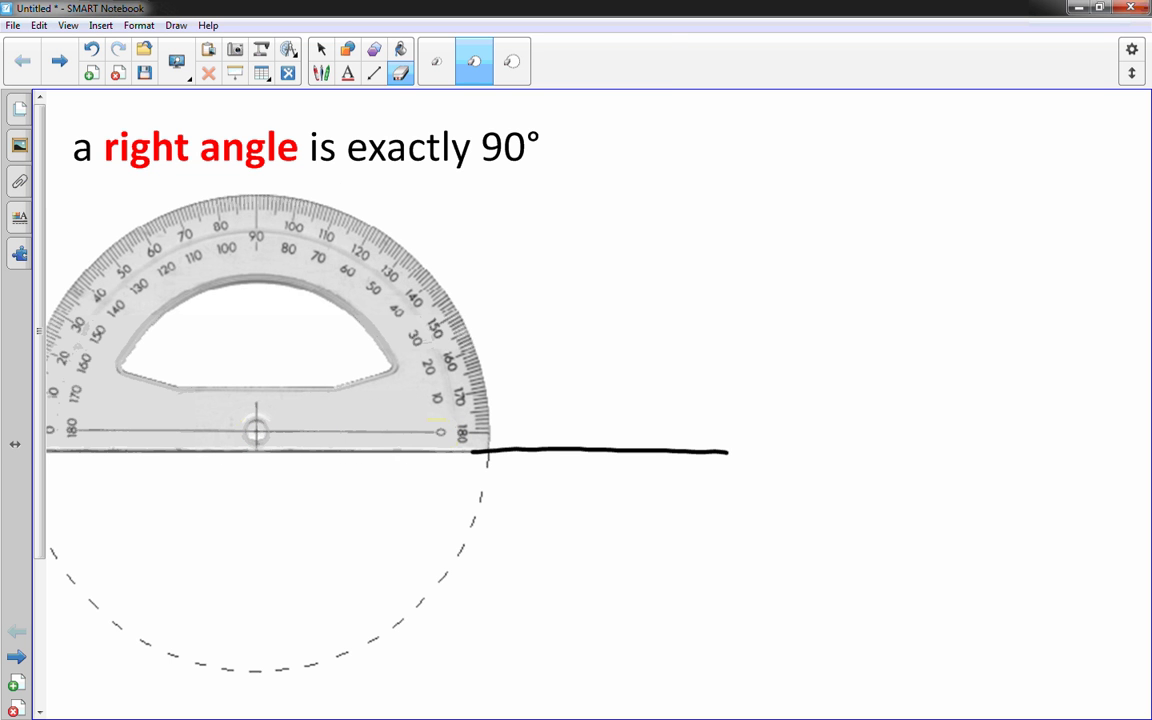
click(321, 49)
click(321, 73)
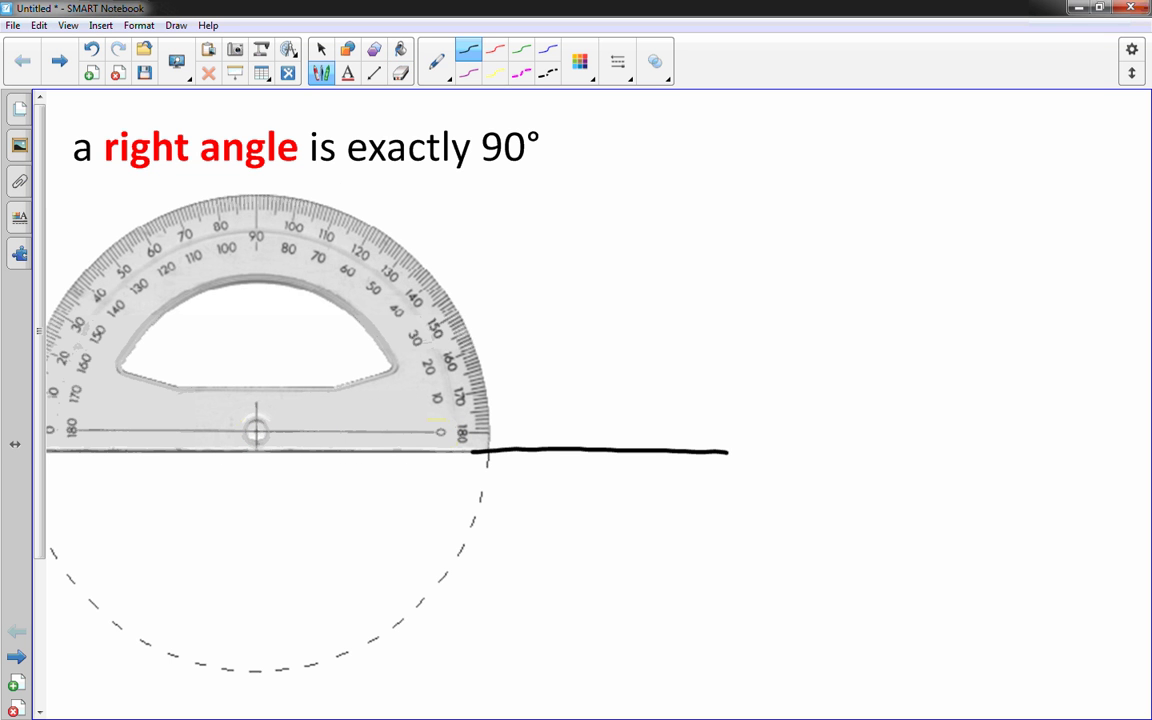
drag(476, 454, 272, 461)
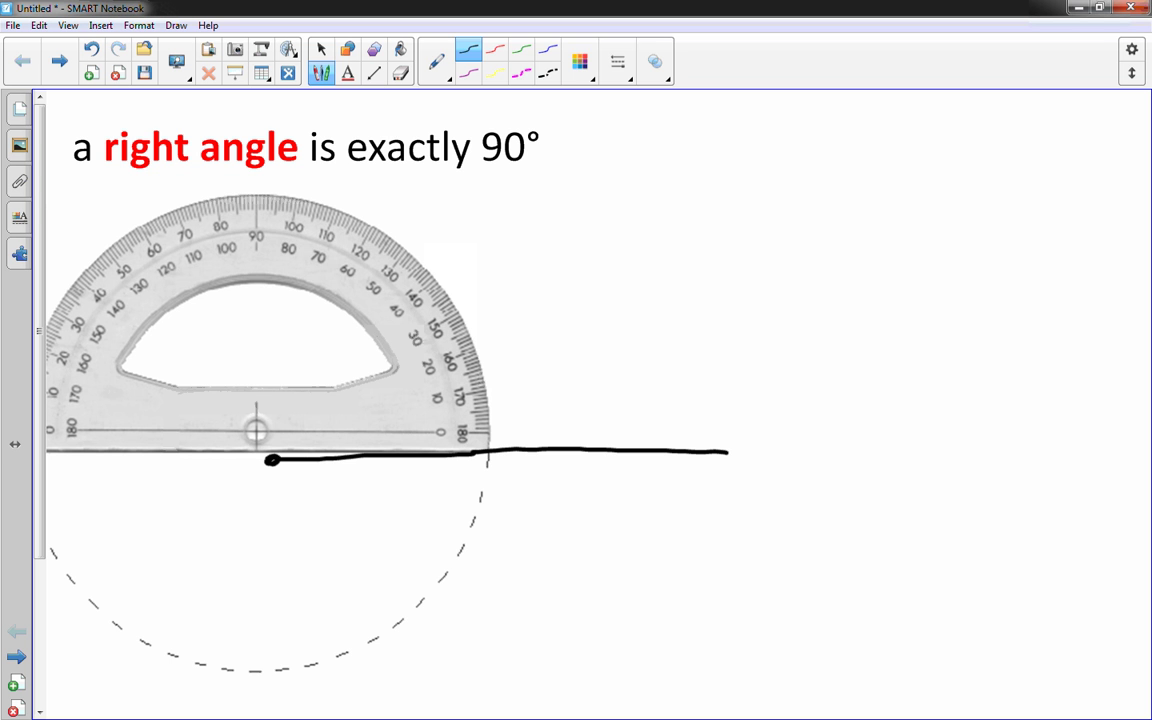
Reposition the protractor so that its centre hole lies on the endpoint dot and its baseline follows the ray
click(321, 49)
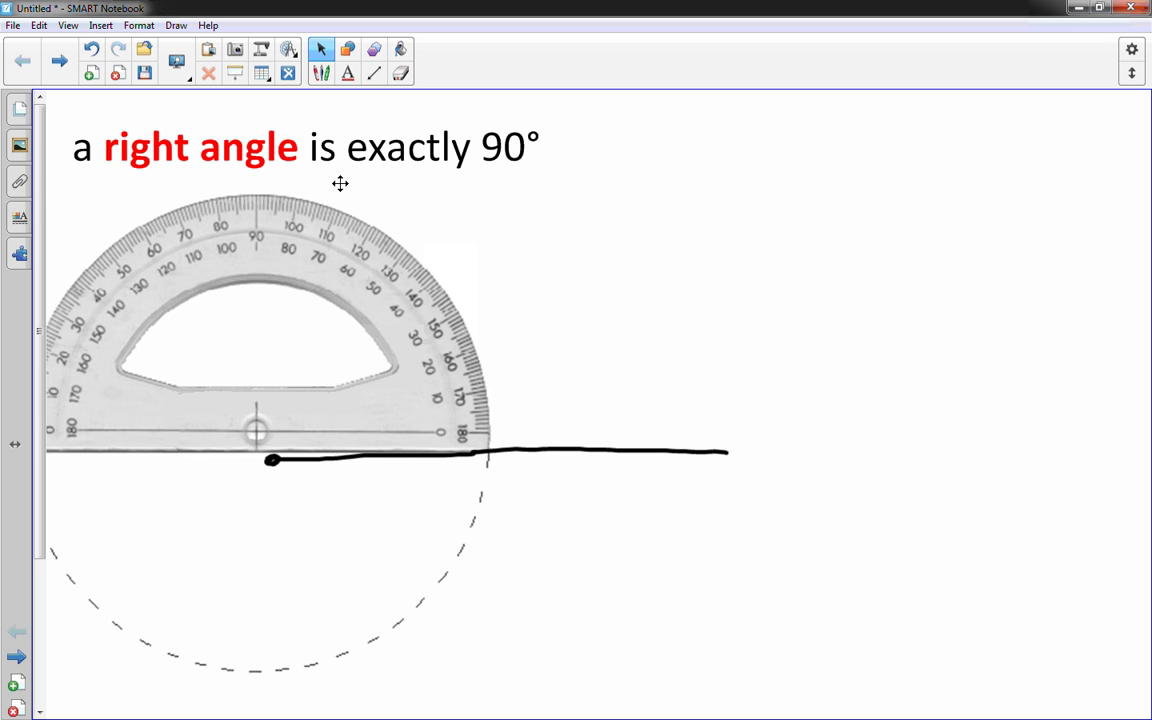
click(340, 183)
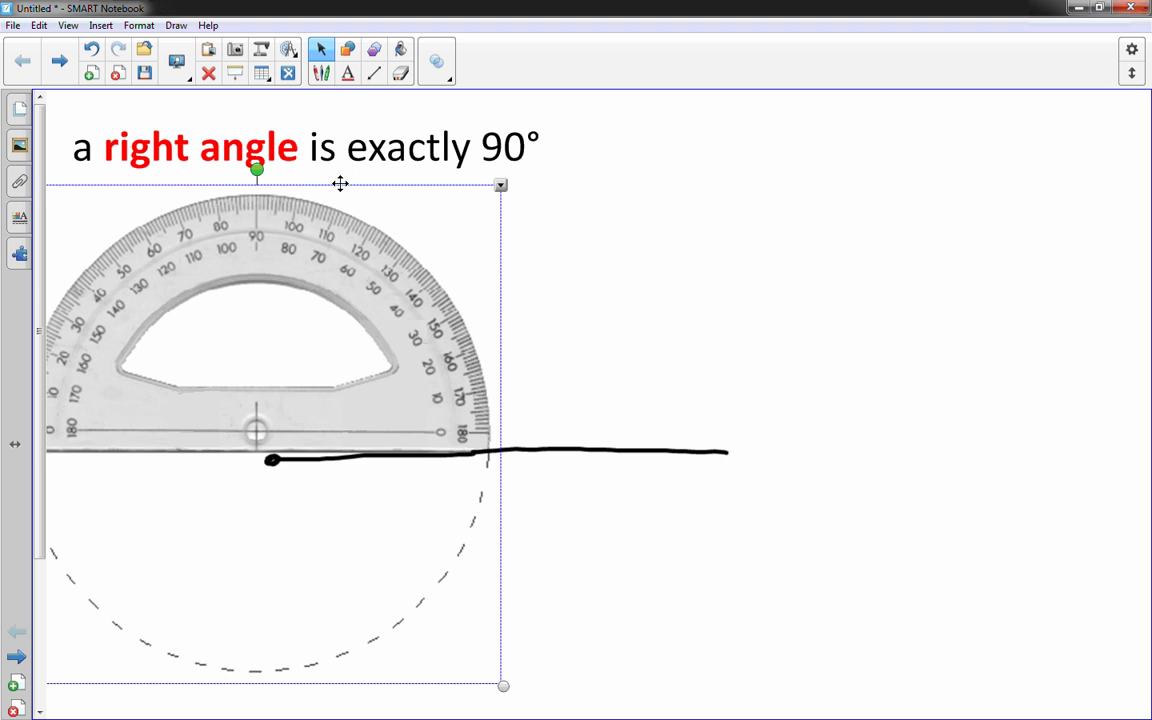
drag(340, 183, 353, 206)
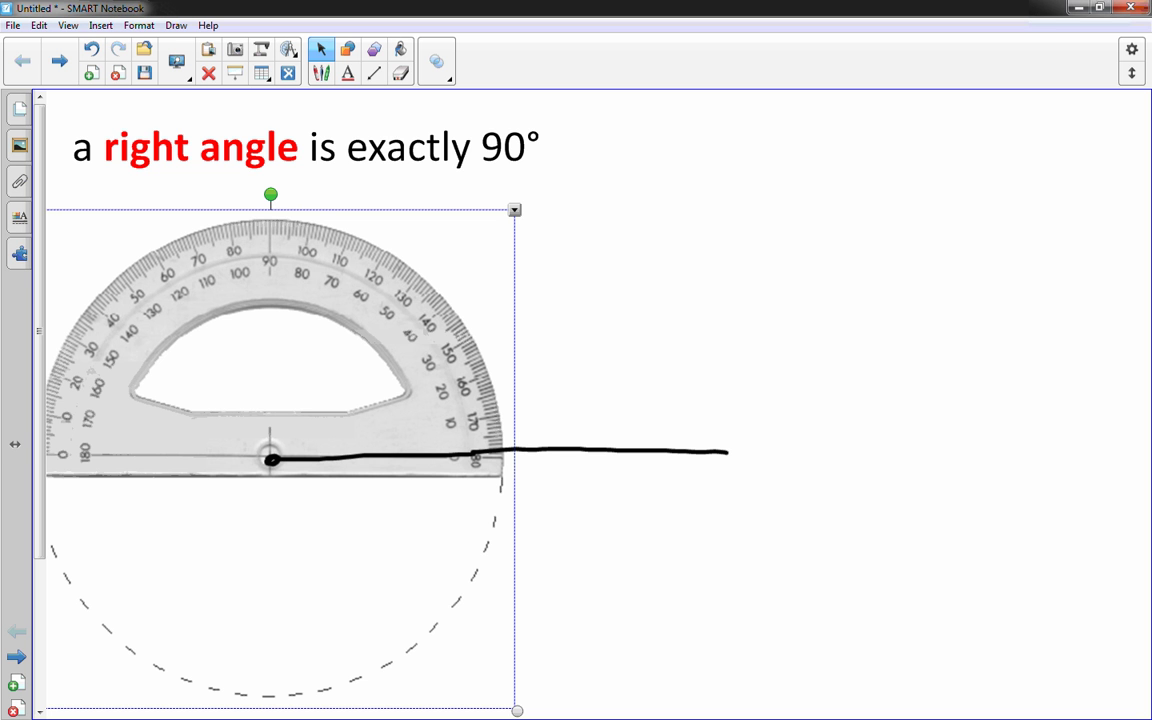
Highlight the protractor's 90 mark in yellow and place a black dot just above it outside the arc
click(321, 73)
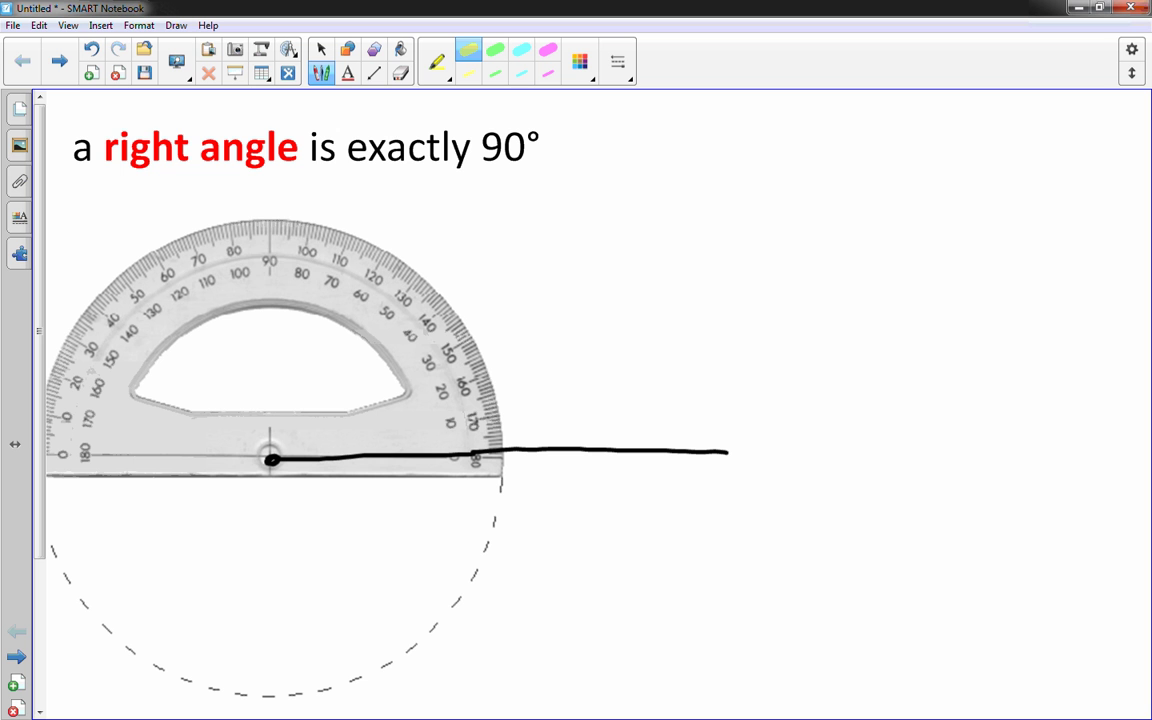
mouse_move(268, 232)
mouse_down()
mouse_move(262, 262)
mouse_move(272, 245)
mouse_up()
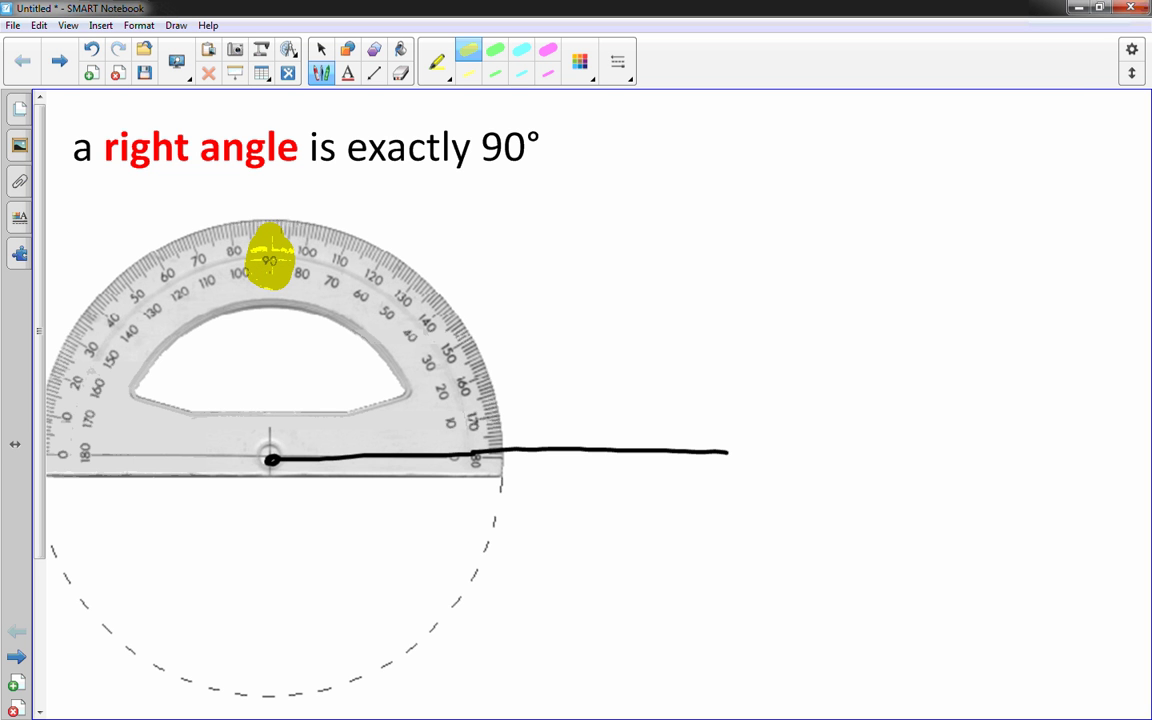
click(268, 213)
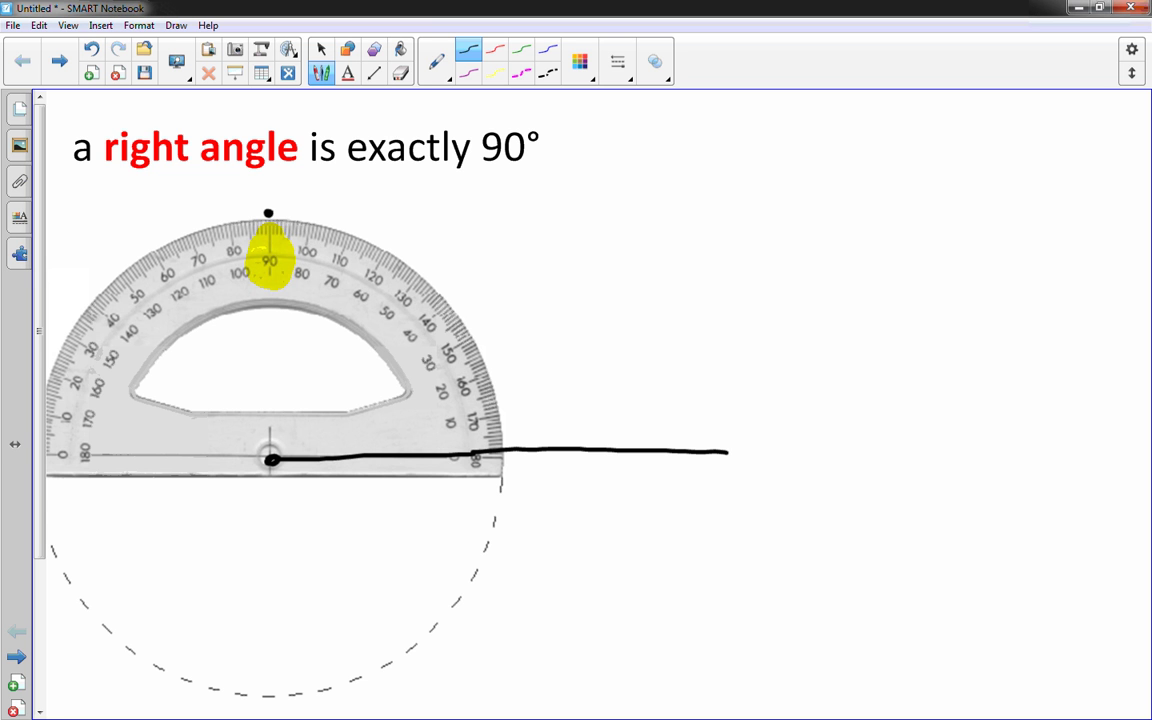
Erase the yellow highlight around the protractor's 90 mark, keeping the black dot
click(321, 49)
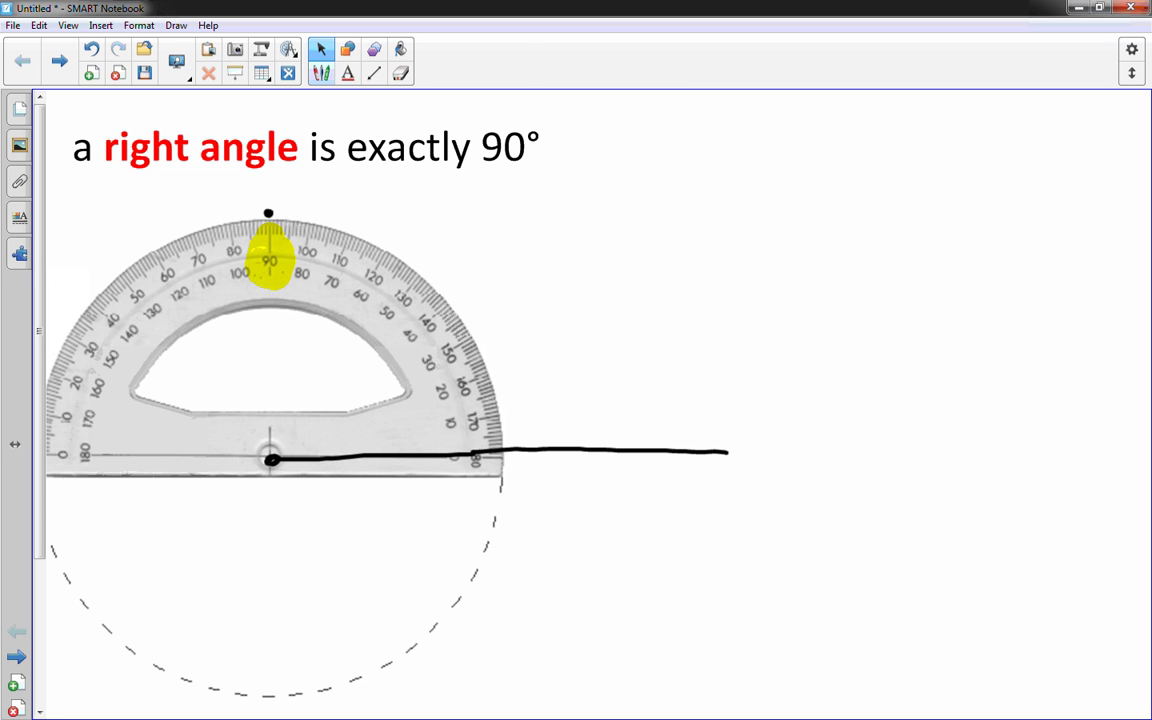
click(400, 73)
mouse_move(214, 262)
mouse_down()
mouse_move(231, 287)
mouse_move(315, 264)
mouse_move(239, 265)
mouse_up()
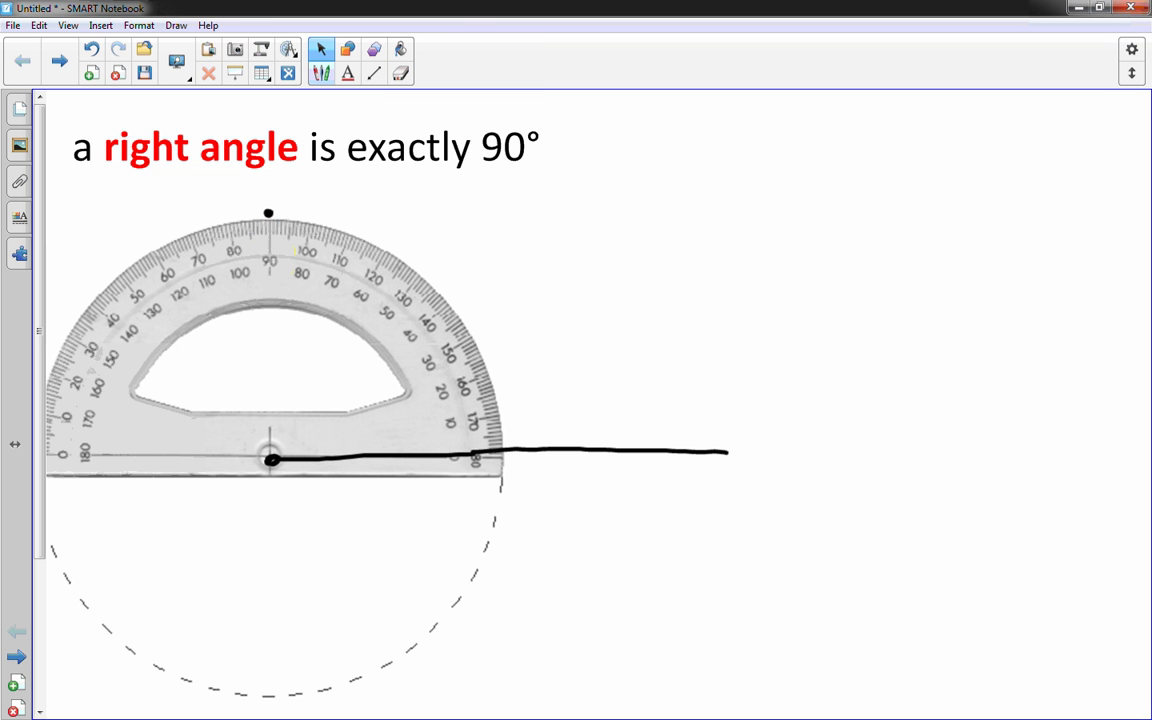
Rotate the protractor 90° counterclockwise and align its straight edge with the upper dot and the vertex
click(322, 284)
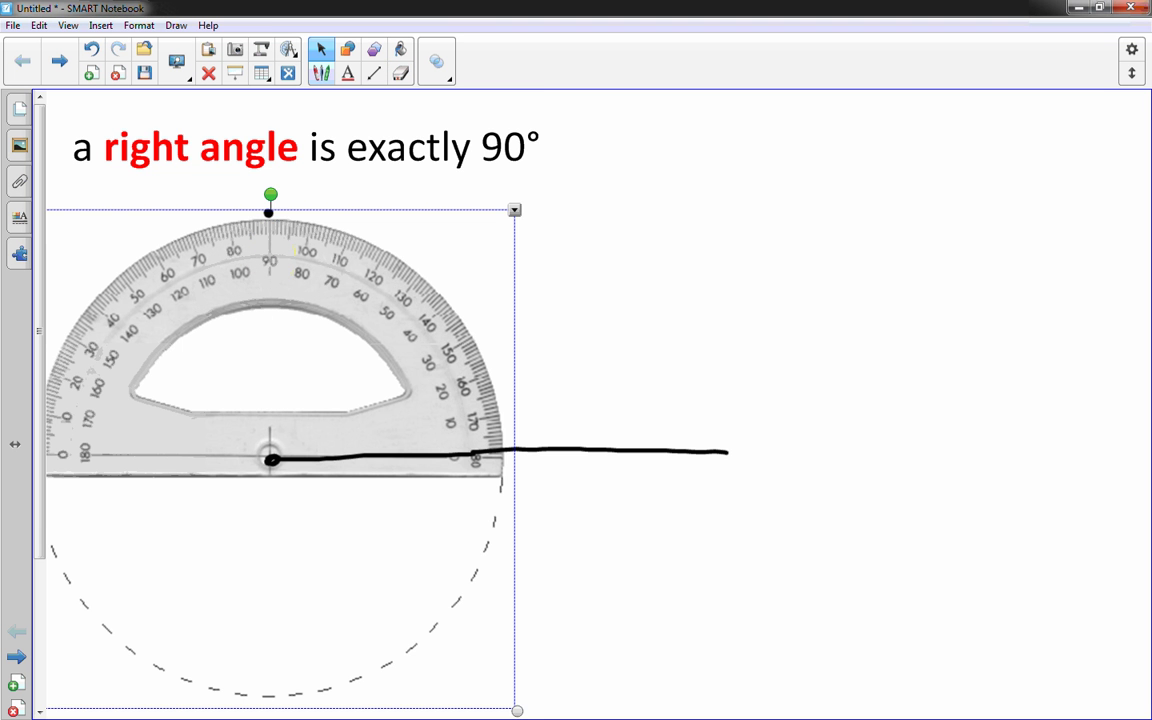
drag(270, 194, 11, 488)
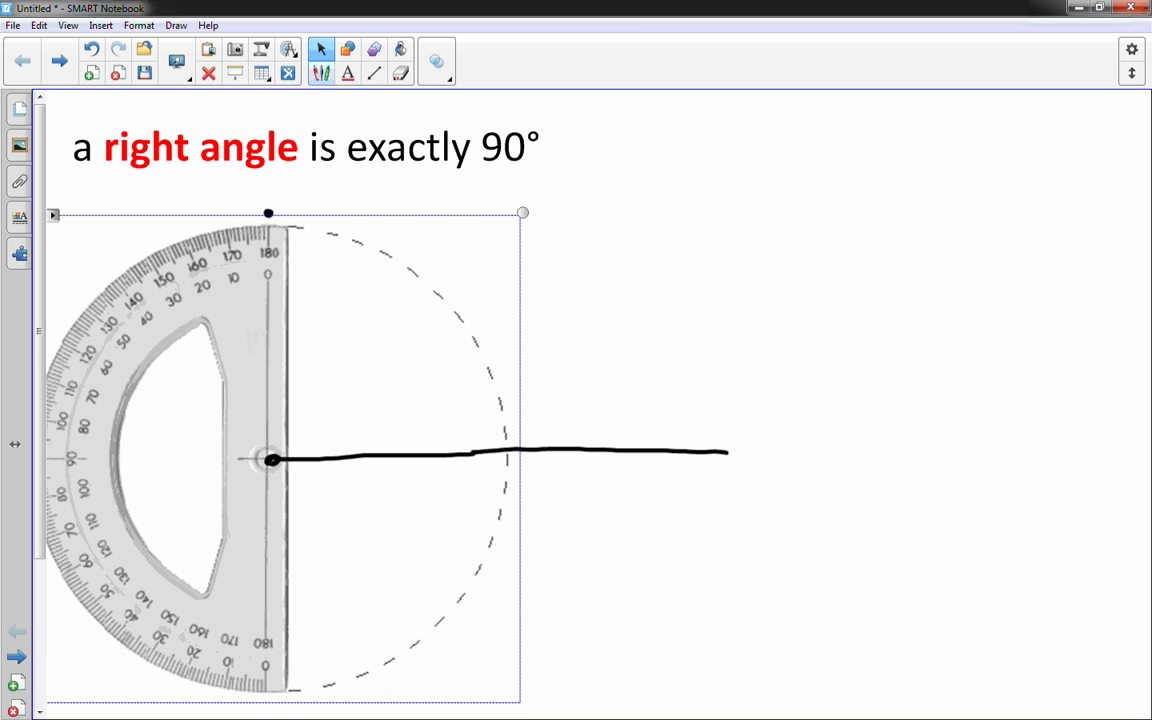
drag(248, 344, 222, 300)
drag(170, 403, 176, 400)
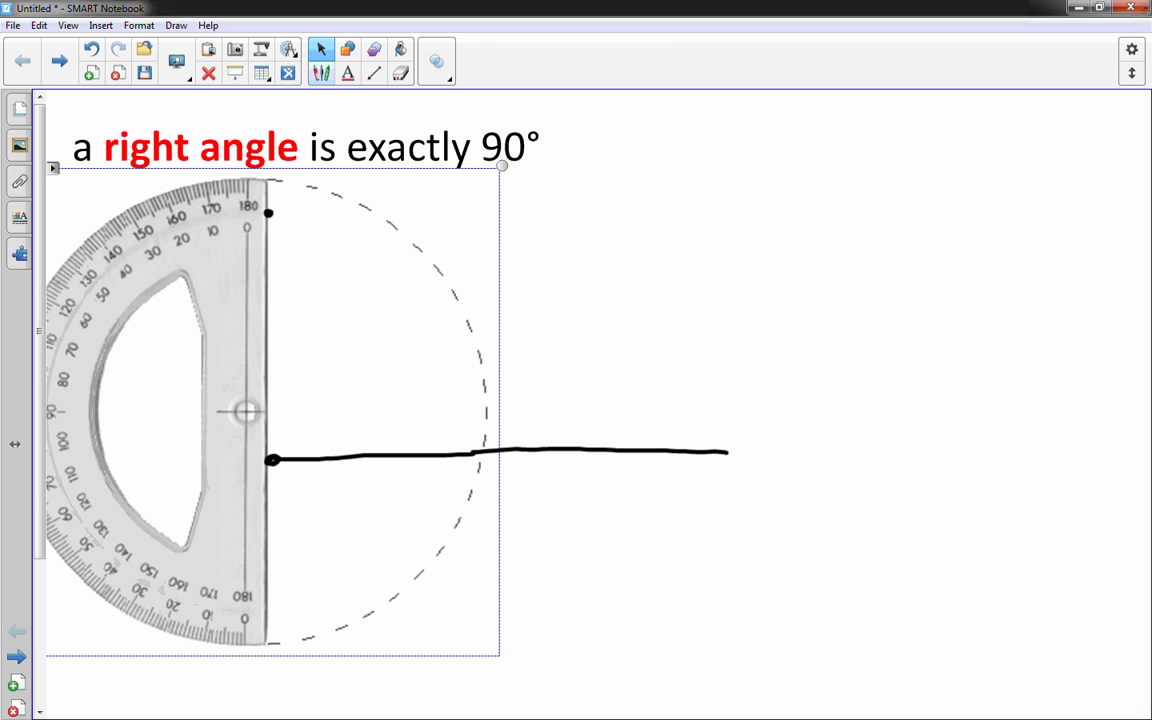
Draw a black vertical line along the protractor's edge from the upper dot down to the vertex
click(321, 73)
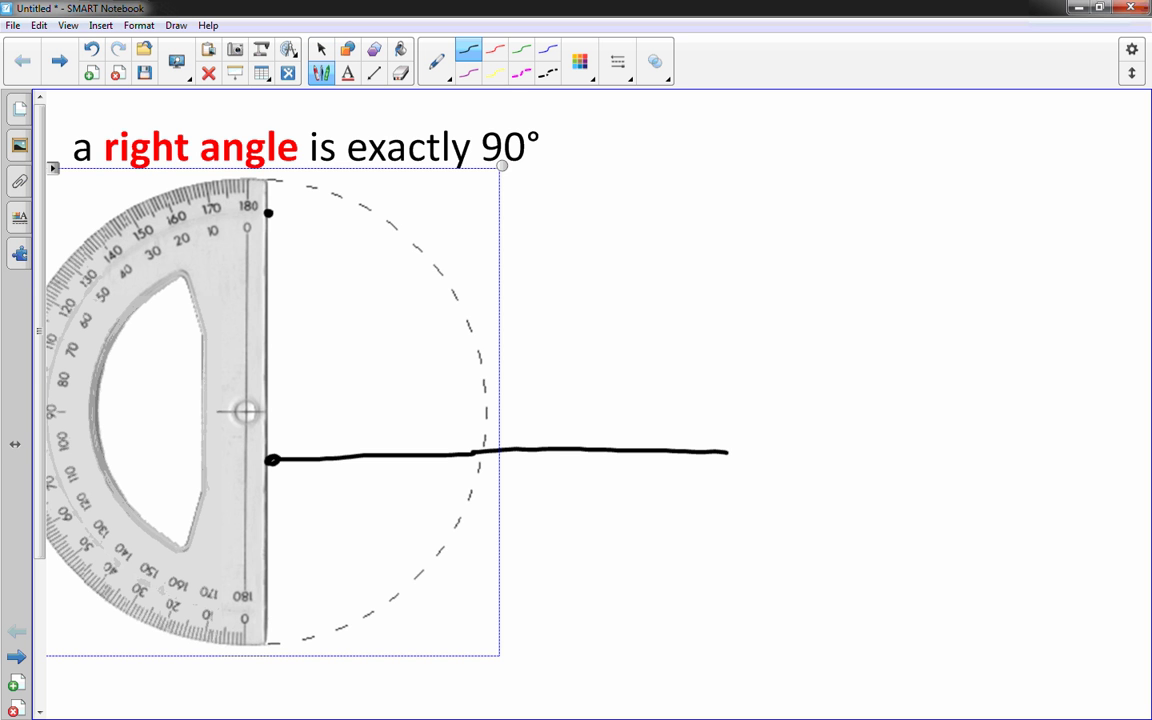
drag(268, 212, 268, 460)
click(321, 49)
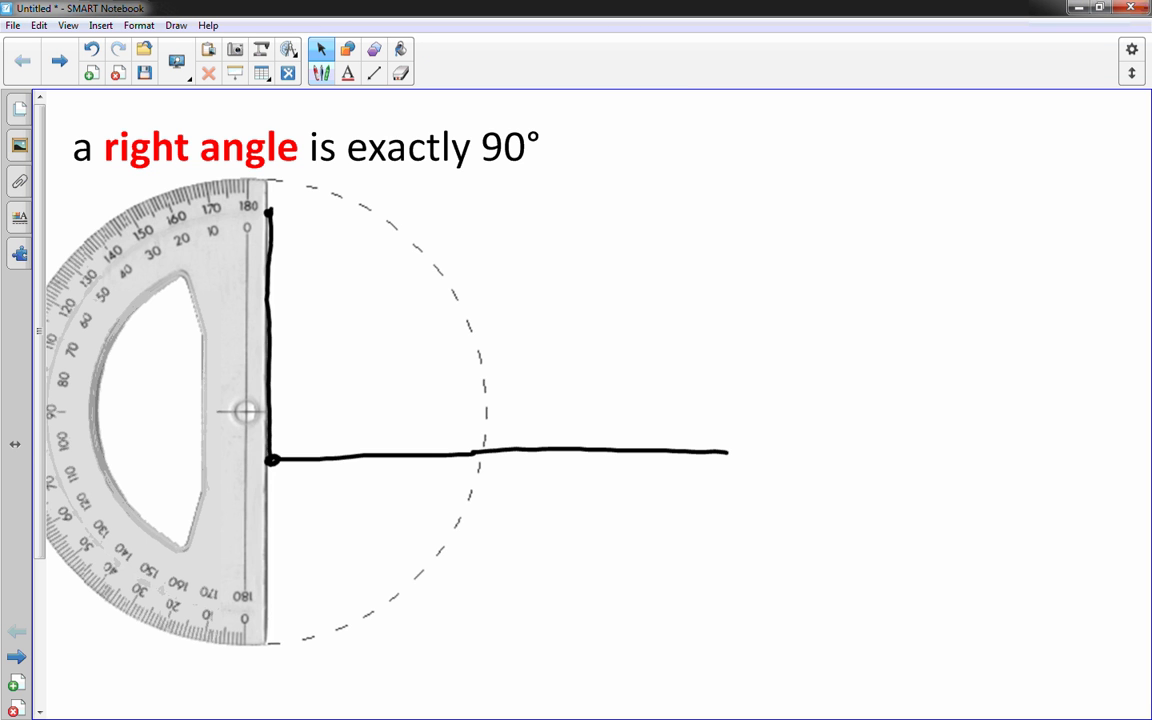
Move the protractor to the right of the angle and rotate it clockwise until its arc faces up at a slight tilt
drag(245, 411, 1012, 323)
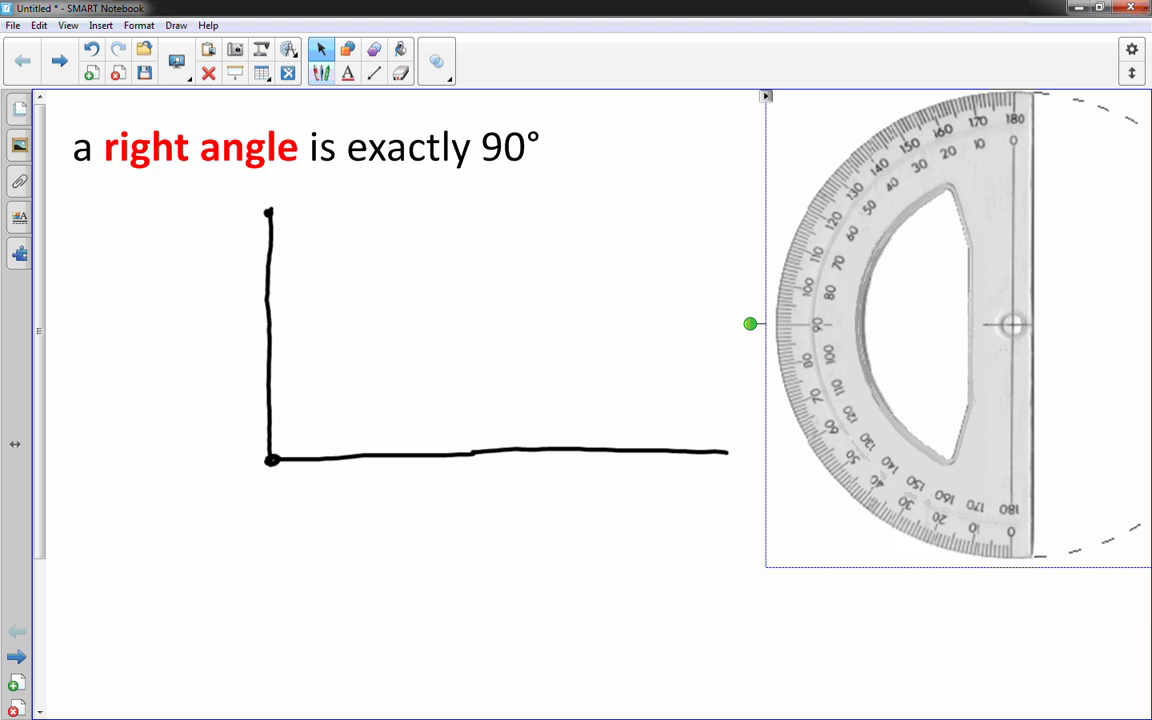
drag(750, 323, 927, 76)
drag(1012, 323, 989, 411)
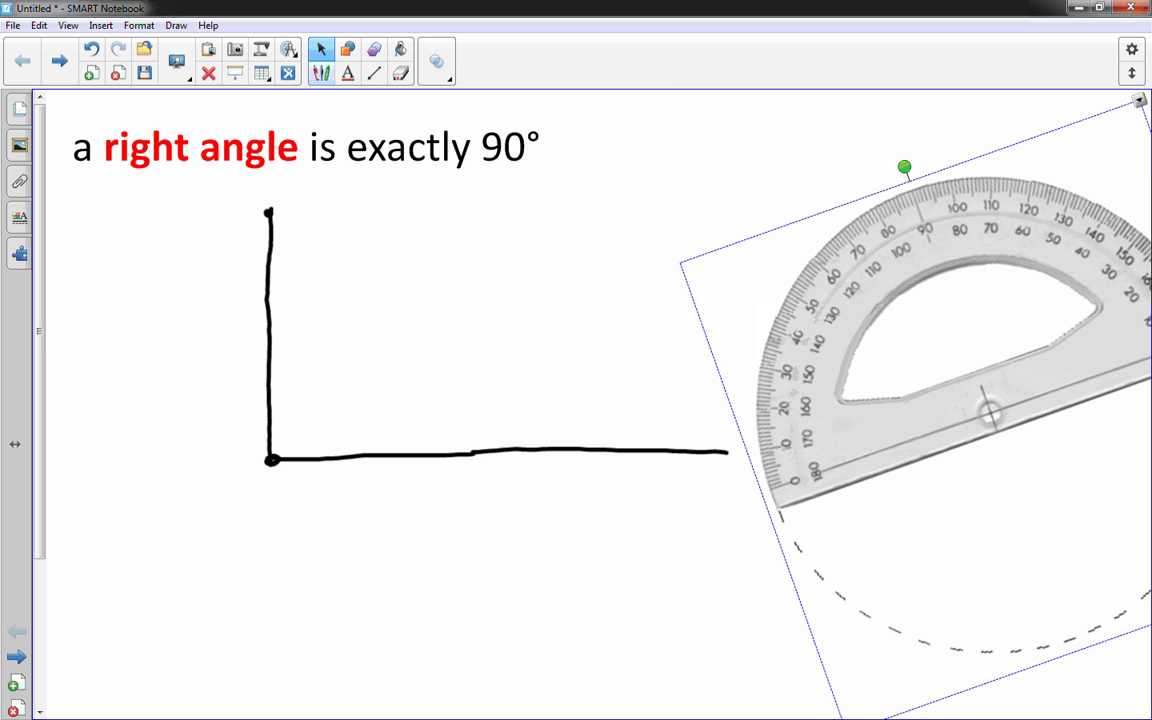
Draw black arrowheads on the upper end of the vertical ray and the right end of the horizontal ray
click(321, 73)
mouse_move(245, 227)
mouse_down()
mouse_move(270, 205)
mouse_move(284, 231)
mouse_up()
drag(710, 433, 735, 456)
drag(735, 456, 704, 477)
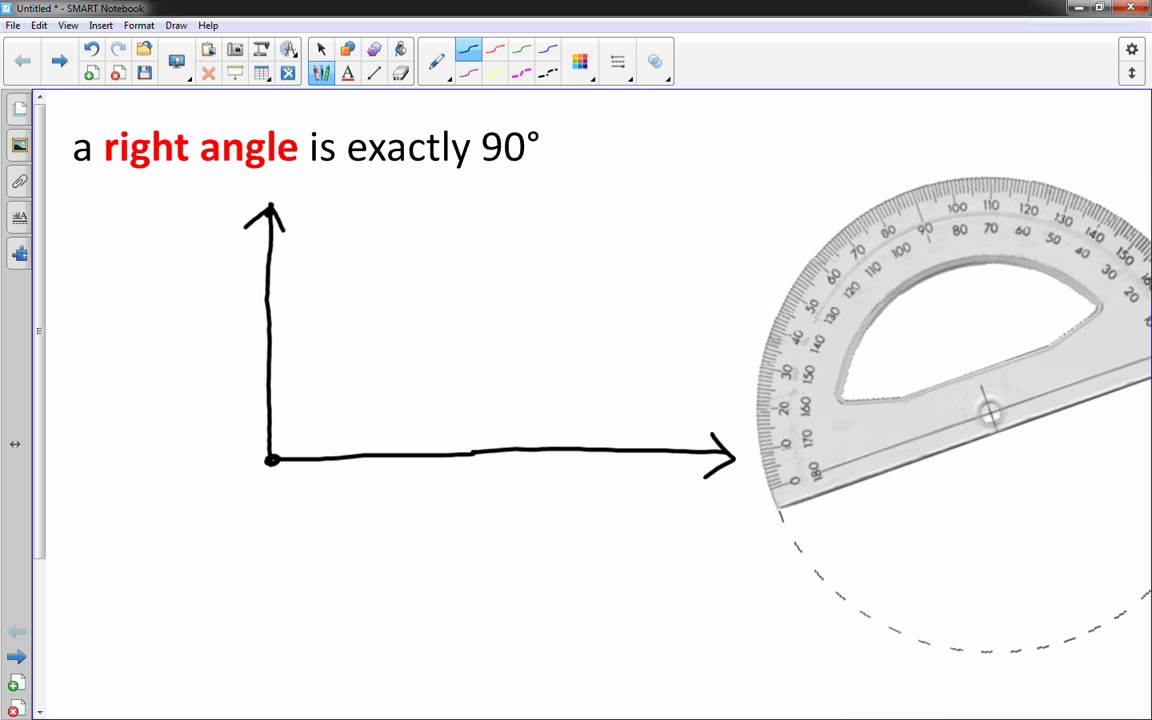
click(321, 49)
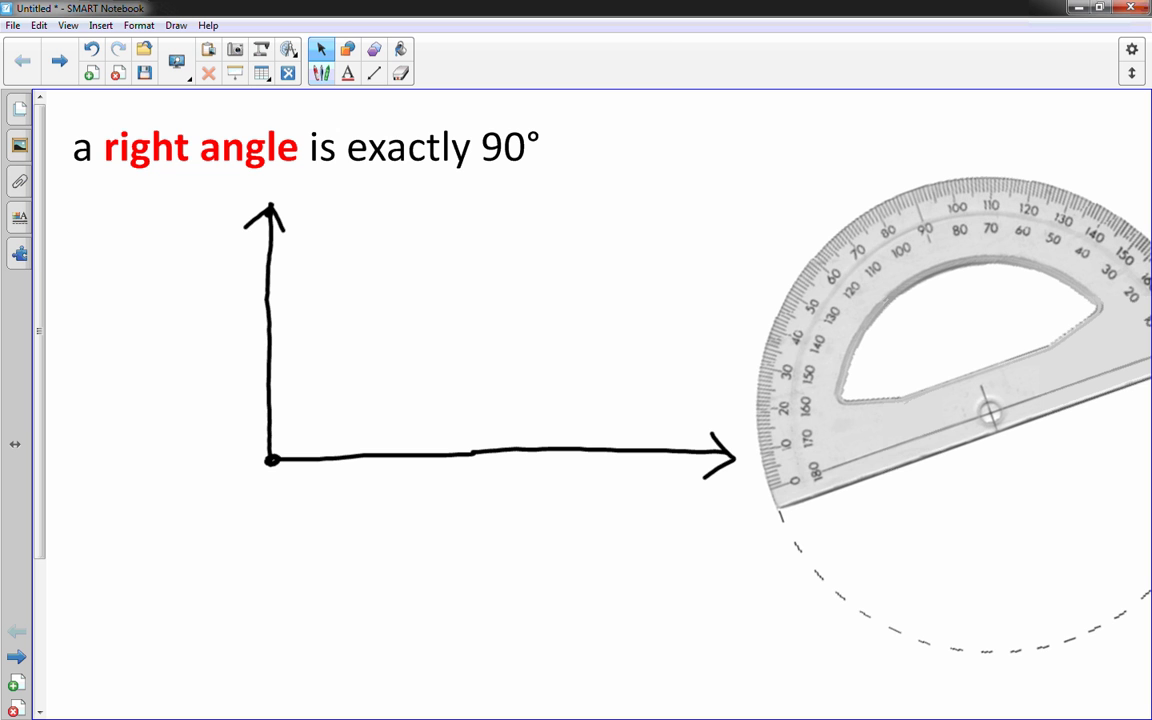
Draw a red right-angle square at the vertex and handwrite "90°" in red beside it
click(321, 73)
drag(272, 421, 299, 449)
mouse_move(320, 390)
mouse_down()
mouse_move(304, 395)
mouse_move(322, 396)
mouse_move(319, 424)
mouse_move(354, 383)
mouse_move(351, 394)
mouse_up()
click(321, 49)
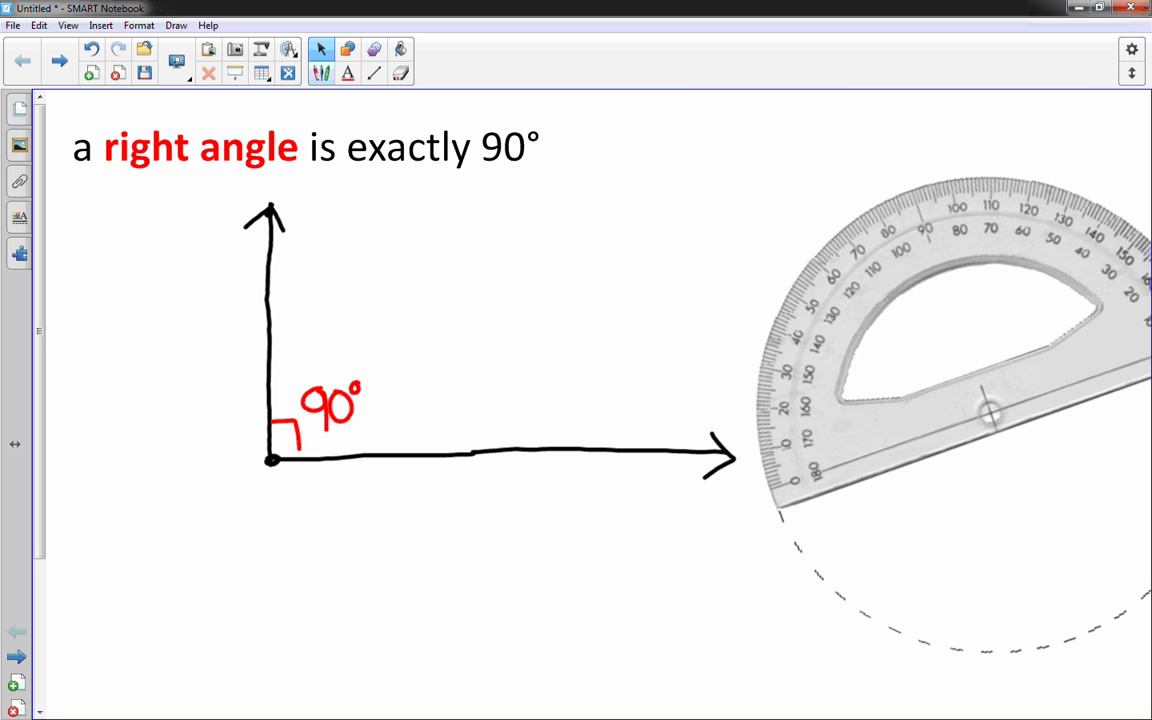
Go to the next page, the one about acute angles
click(59, 61)
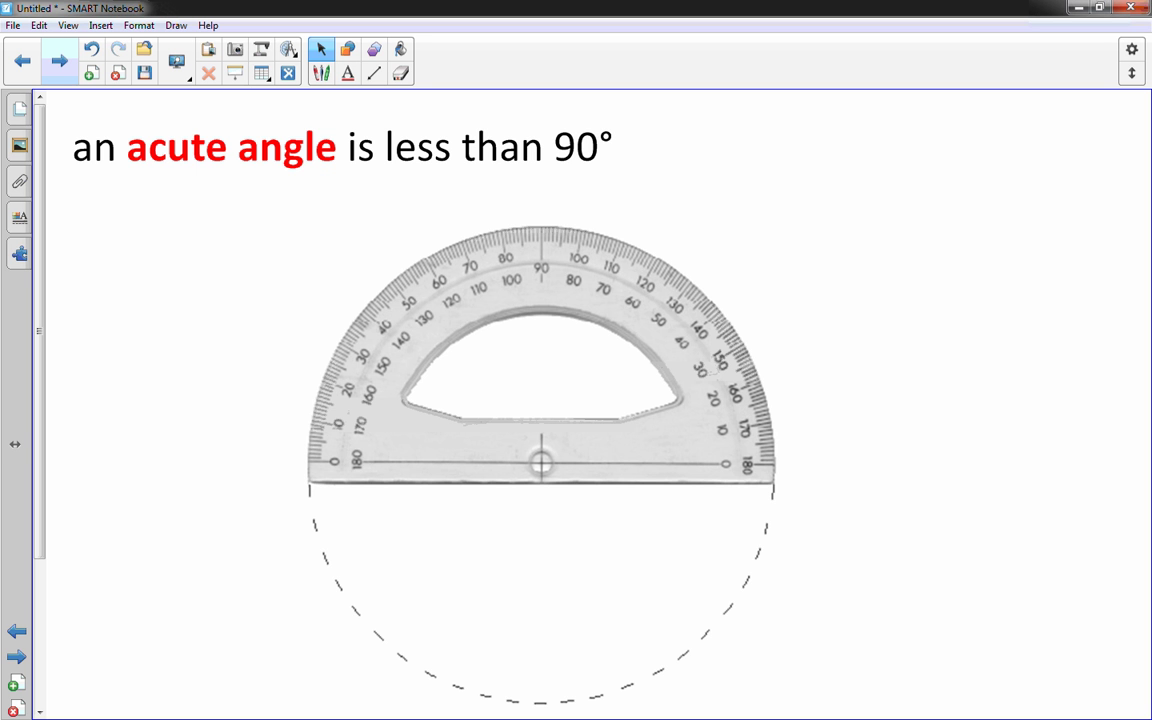
Draw a black horizontal ray with a vertex dot along the protractor's straight edge, and centre the protractor's origin mark on the dot
click(321, 73)
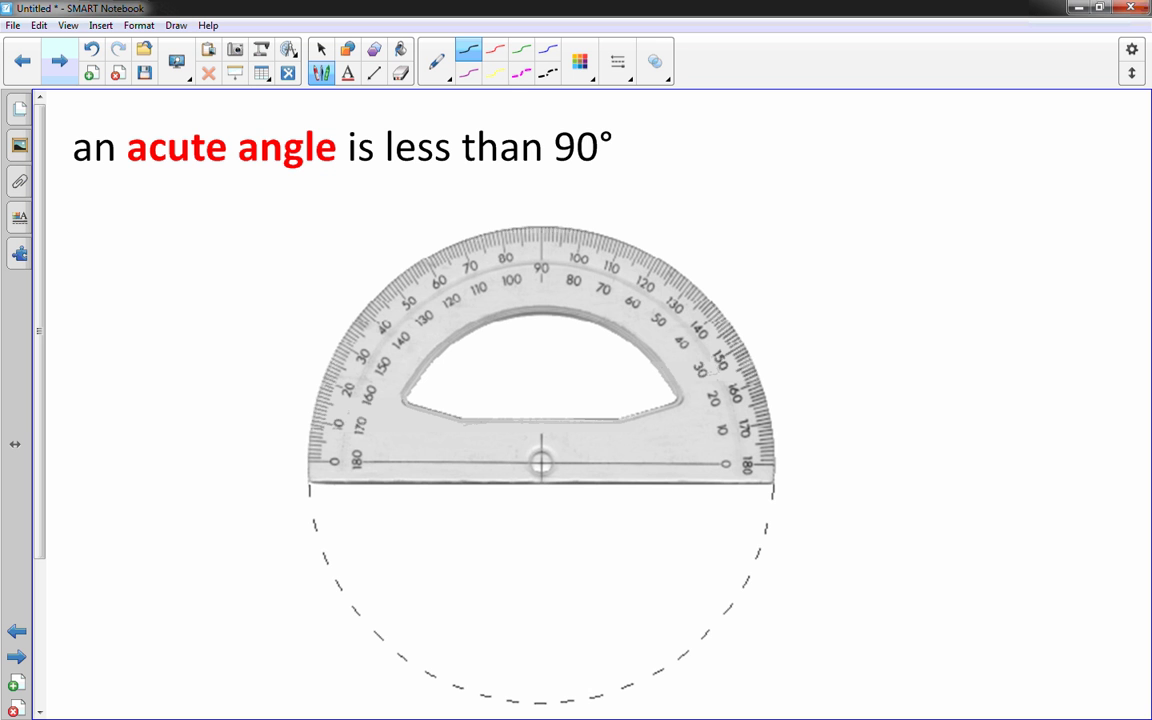
drag(771, 487, 491, 483)
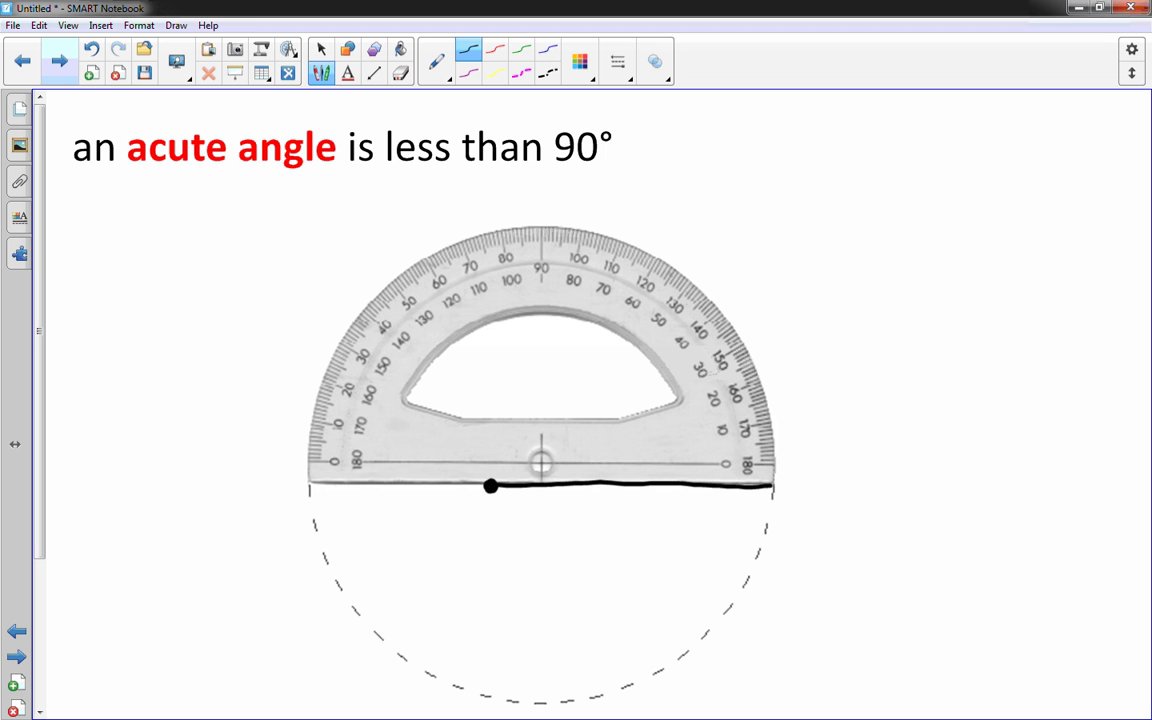
click(321, 49)
click(541, 440)
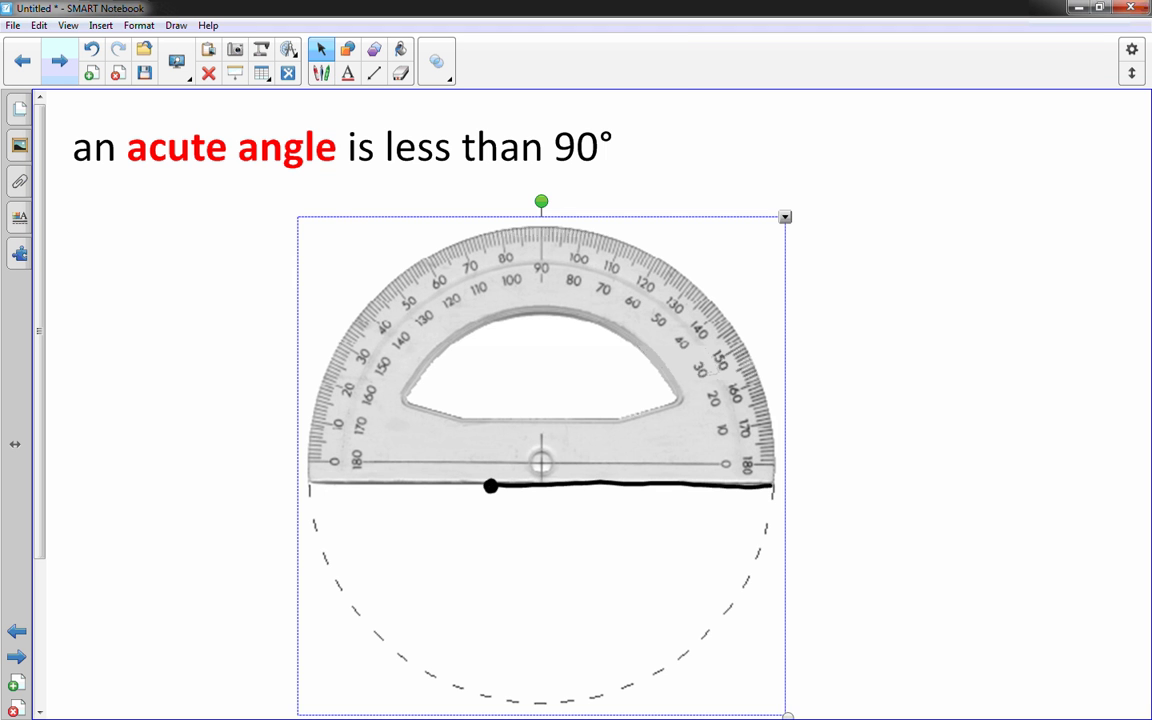
mouse_move(541, 440)
mouse_down()
mouse_move(483, 415)
mouse_move(490, 442)
mouse_up()
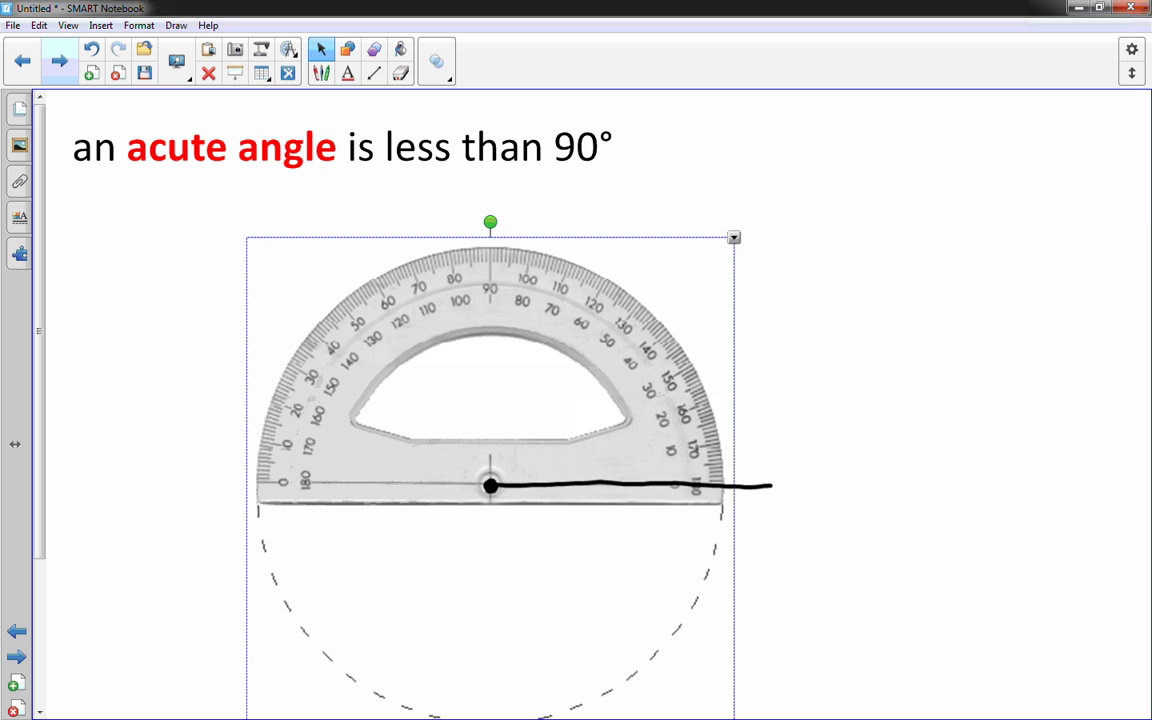
Highlight the inner-scale 70 on the protractor with a yellow highlighter
click(321, 73)
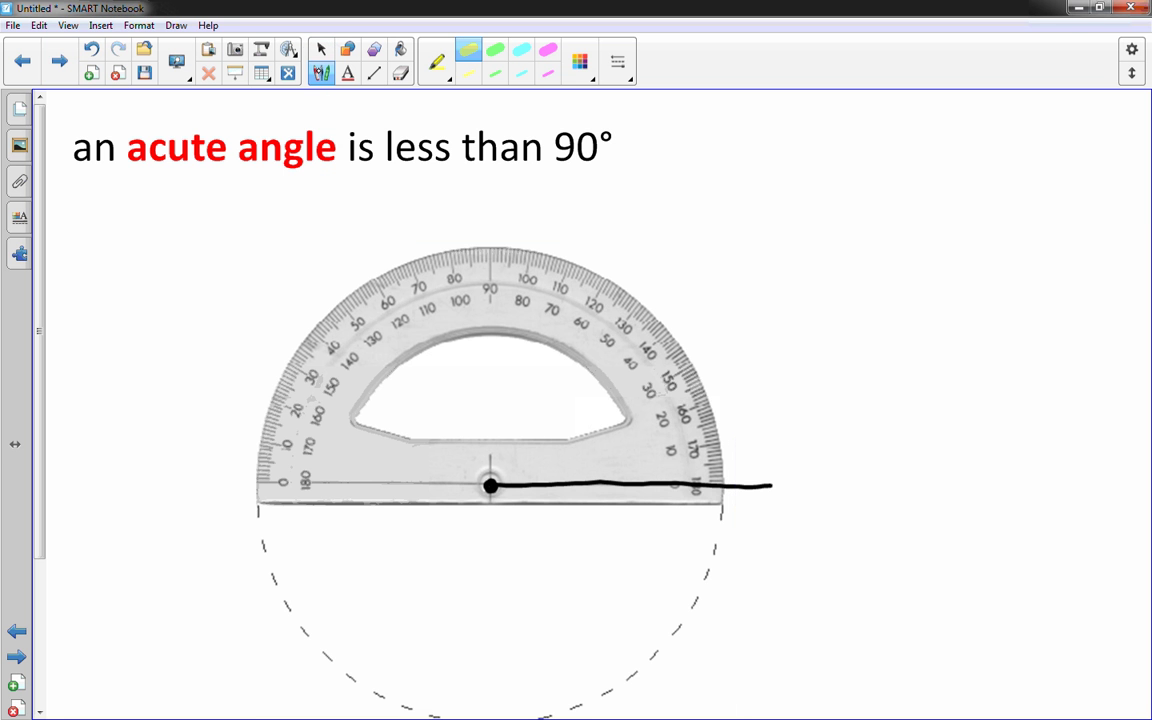
click(437, 62)
click(355, 185)
click(549, 316)
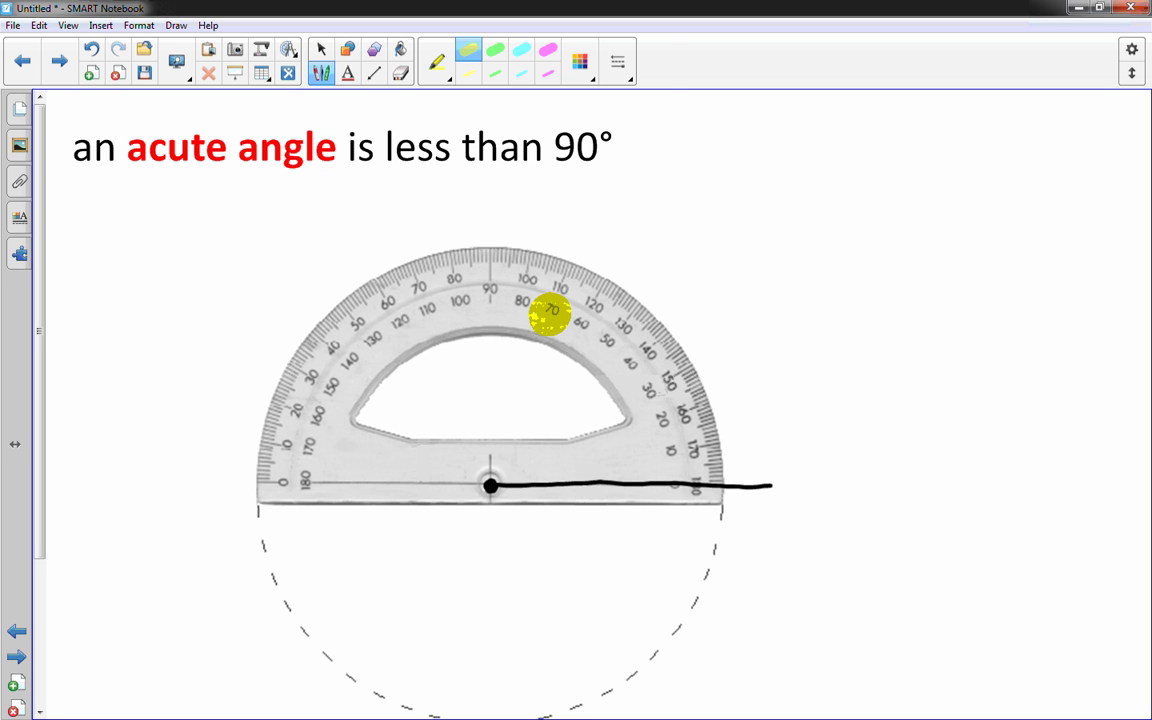
Sketch a trial black ray from the vertex through the inner-scale 70 mark, and undo it
click(437, 62)
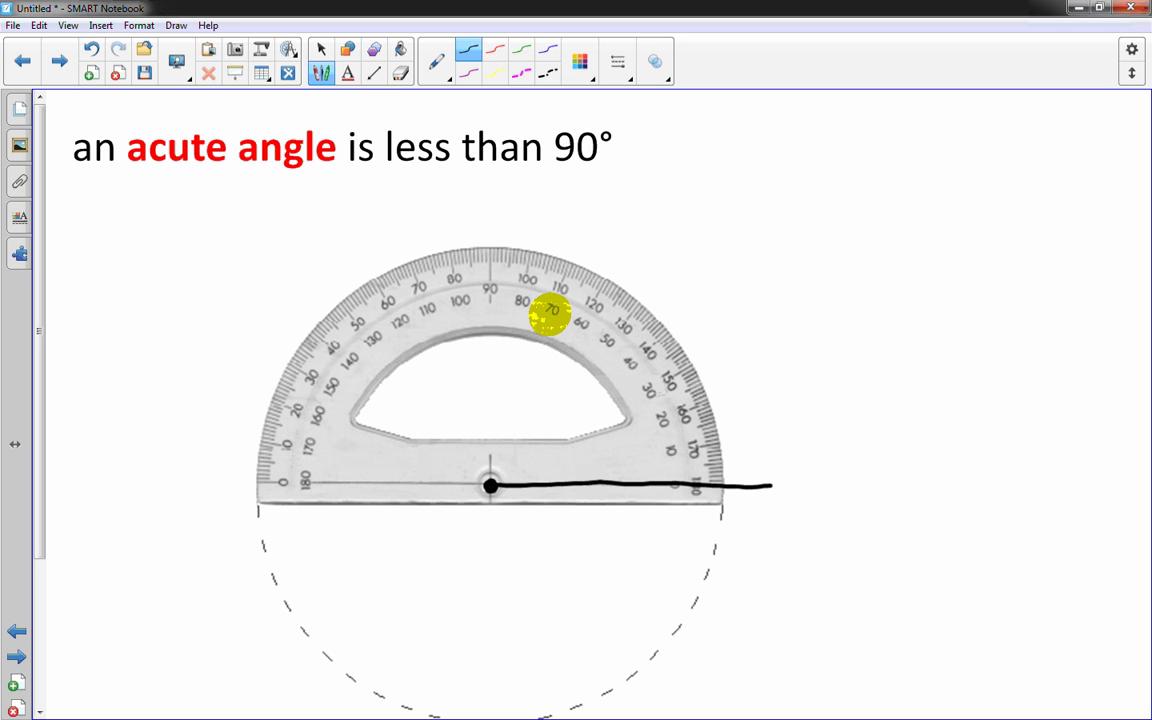
drag(493, 470, 608, 198)
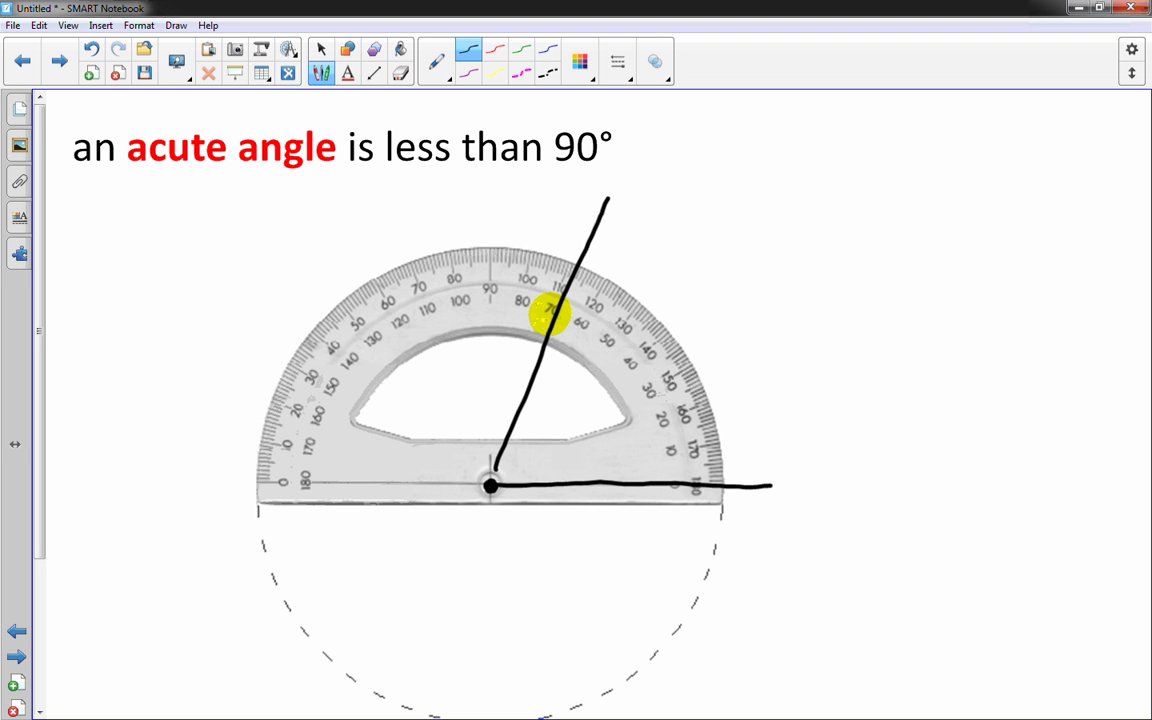
click(321, 49)
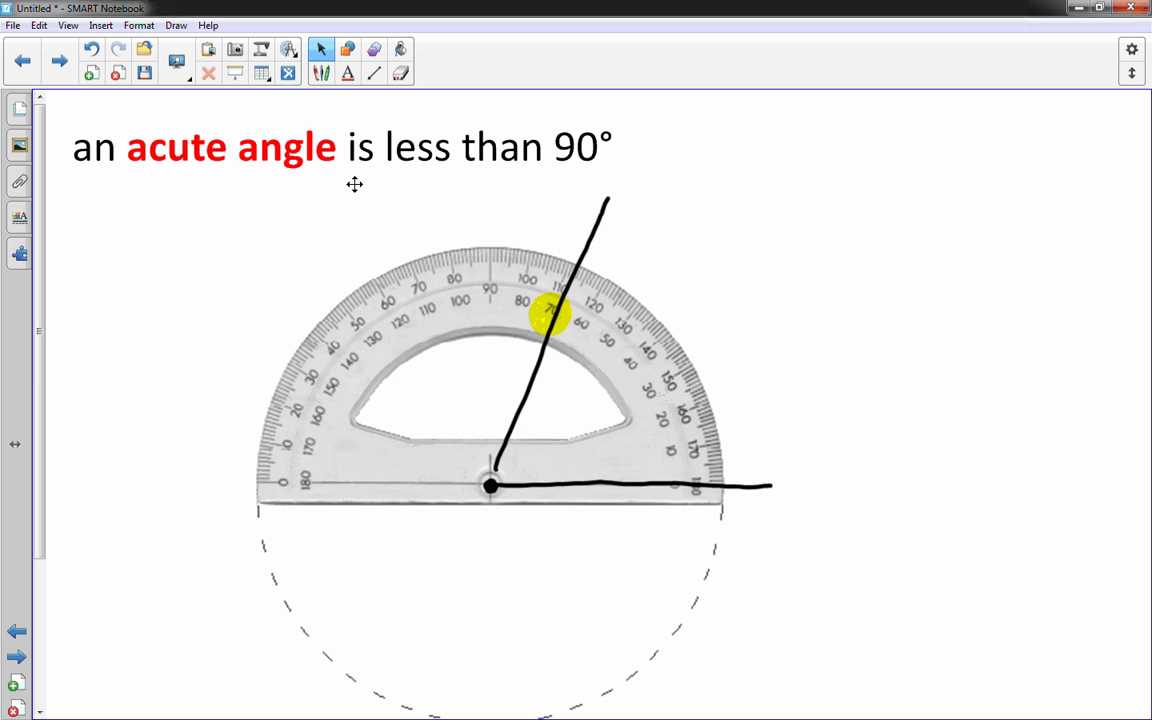
click(91, 49)
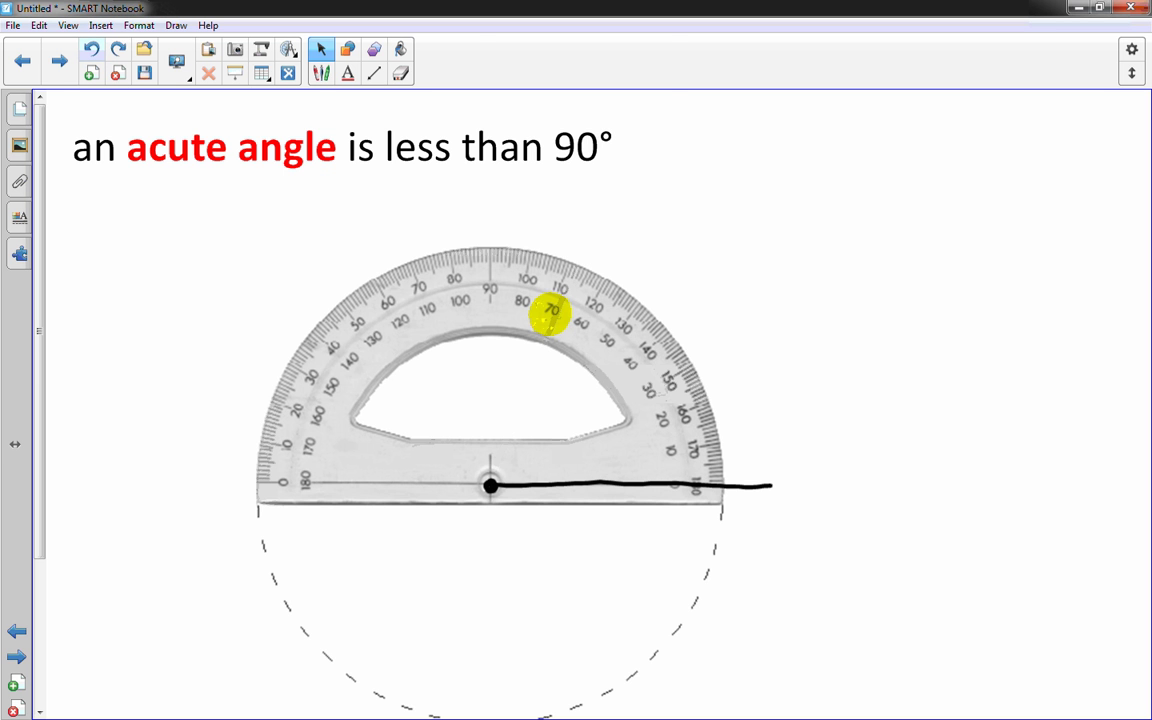
Sketch a trial black ray from the vertex through the outer-scale 70 mark, and undo it
click(321, 73)
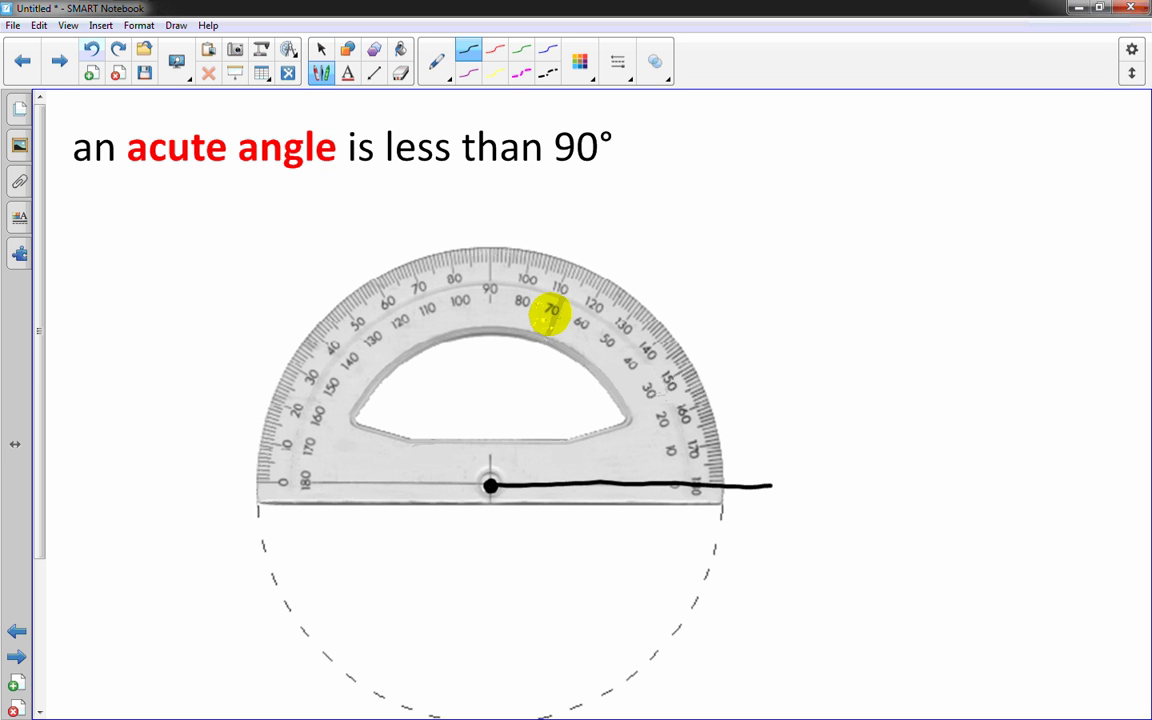
drag(485, 468, 388, 217)
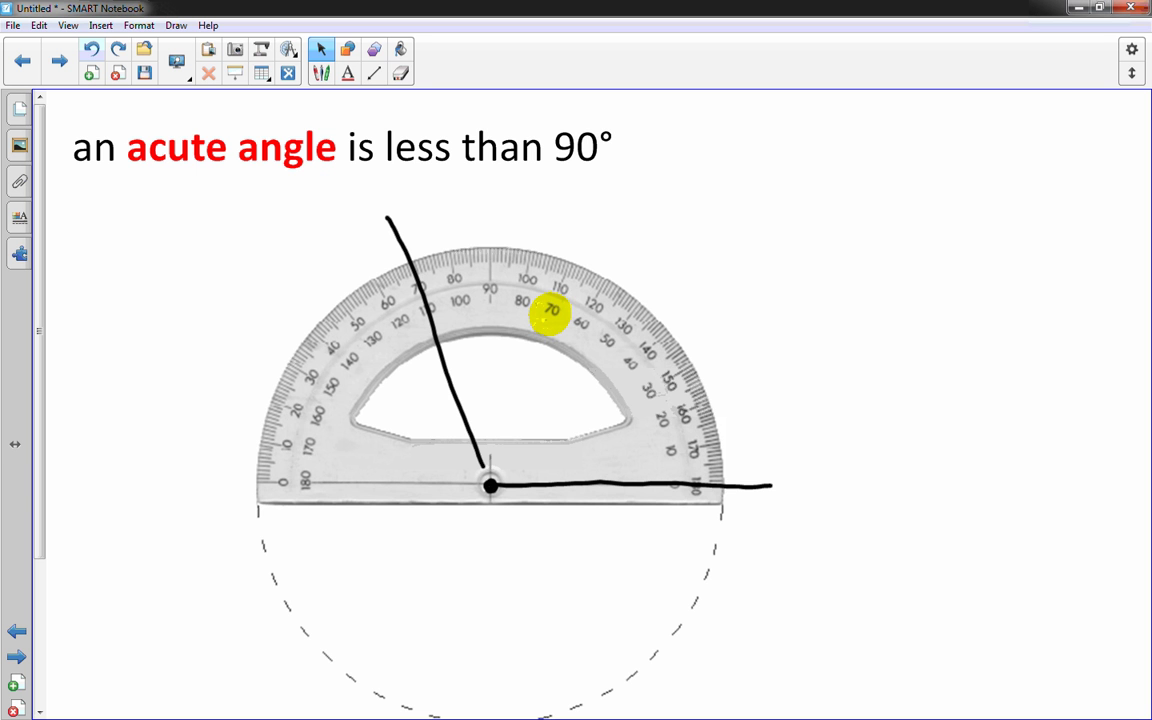
key(ctrl+z)
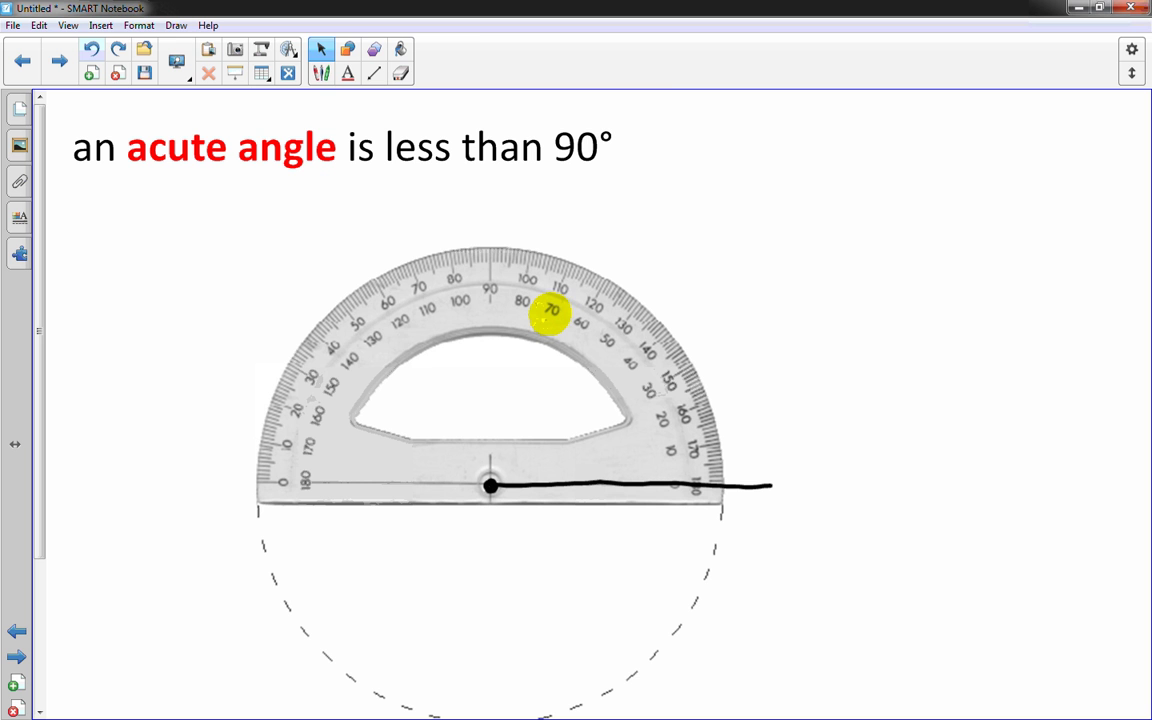
Place a black dot just outside the arc at the inner-scale 70 mark, and erase the yellow highlight
key(p)
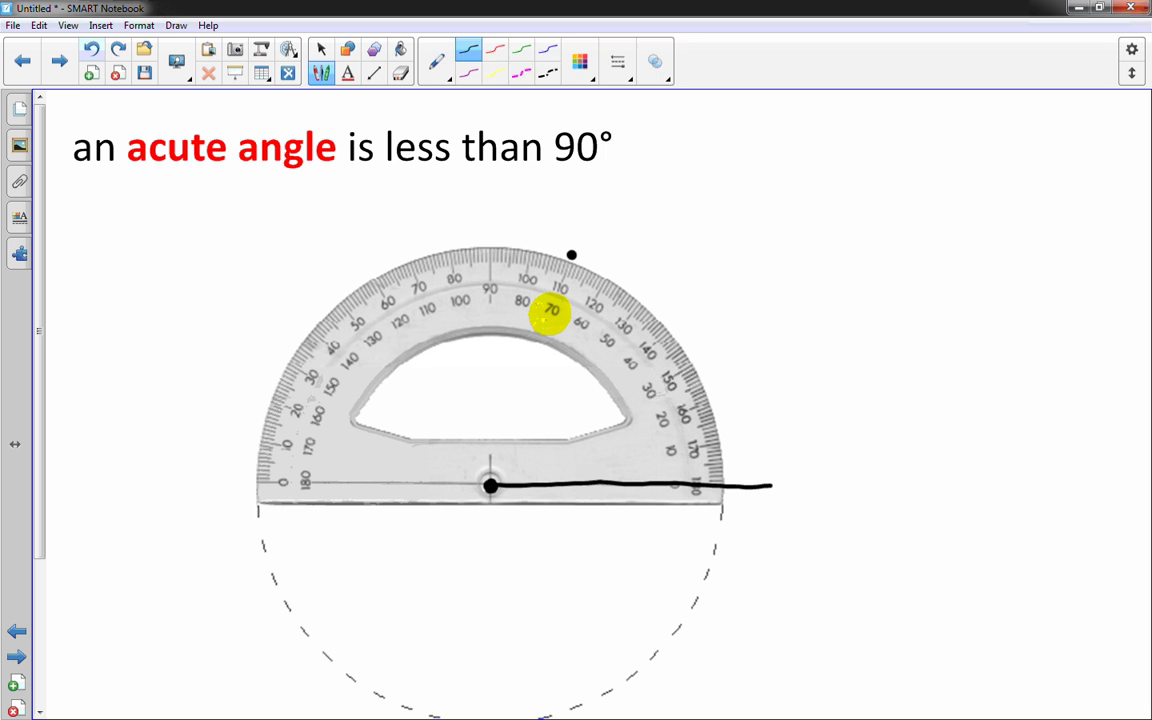
key(Escape)
key(e)
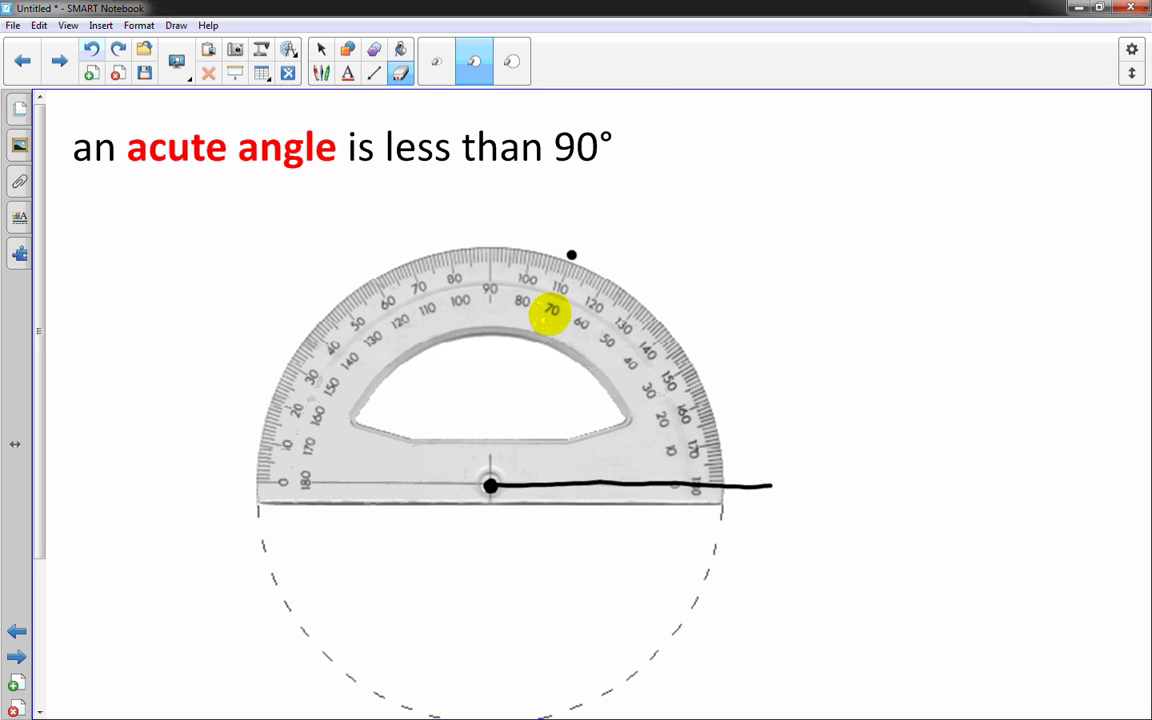
key(Escape)
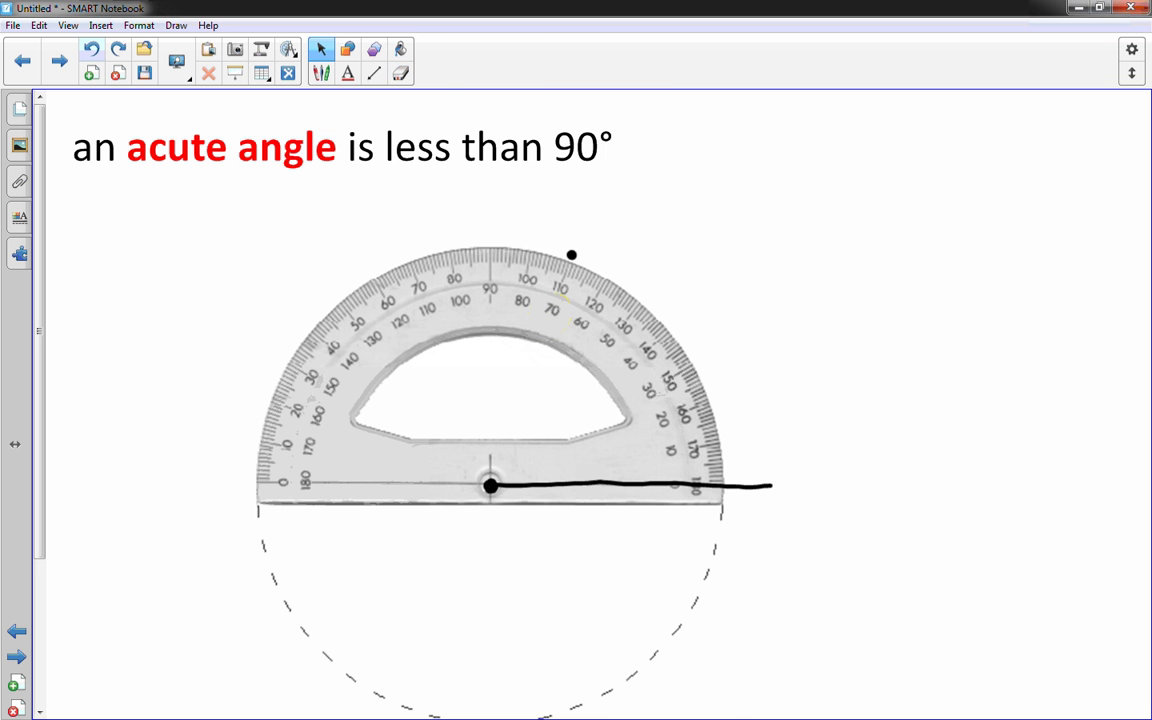
Rotate the protractor counterclockwise and move it so its straight edge passes through the vertex and the dot marking 70°
click(571, 254)
drag(490, 222, 261, 354)
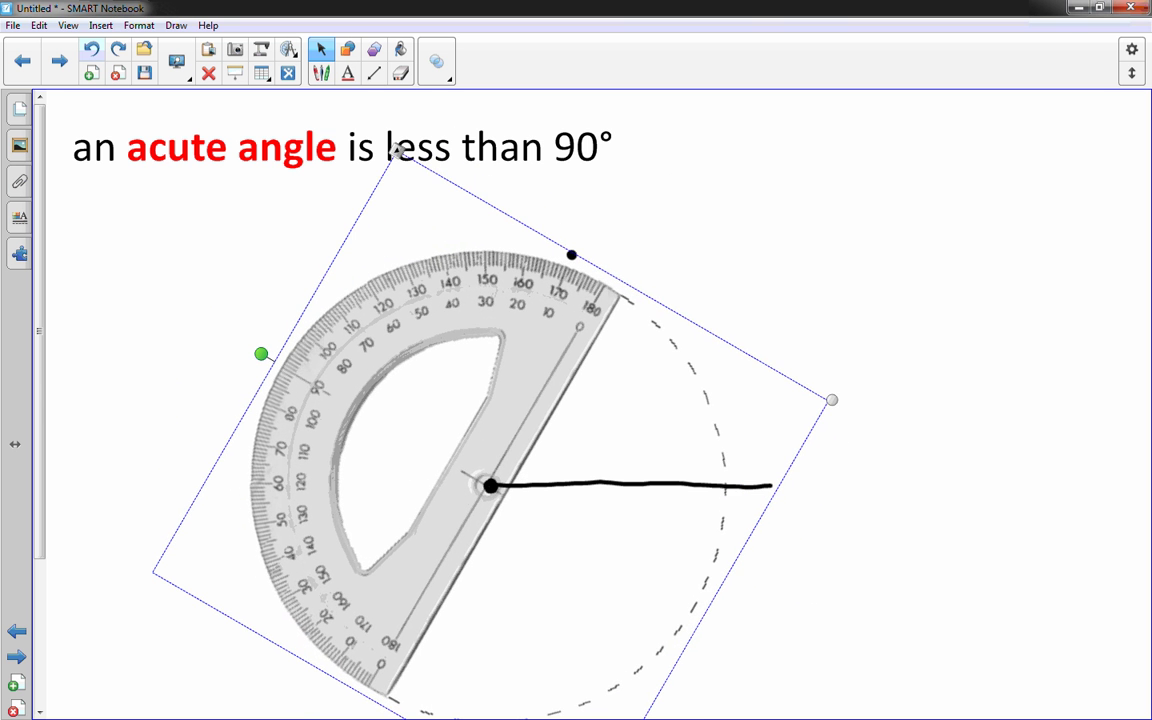
drag(440, 440, 432, 328)
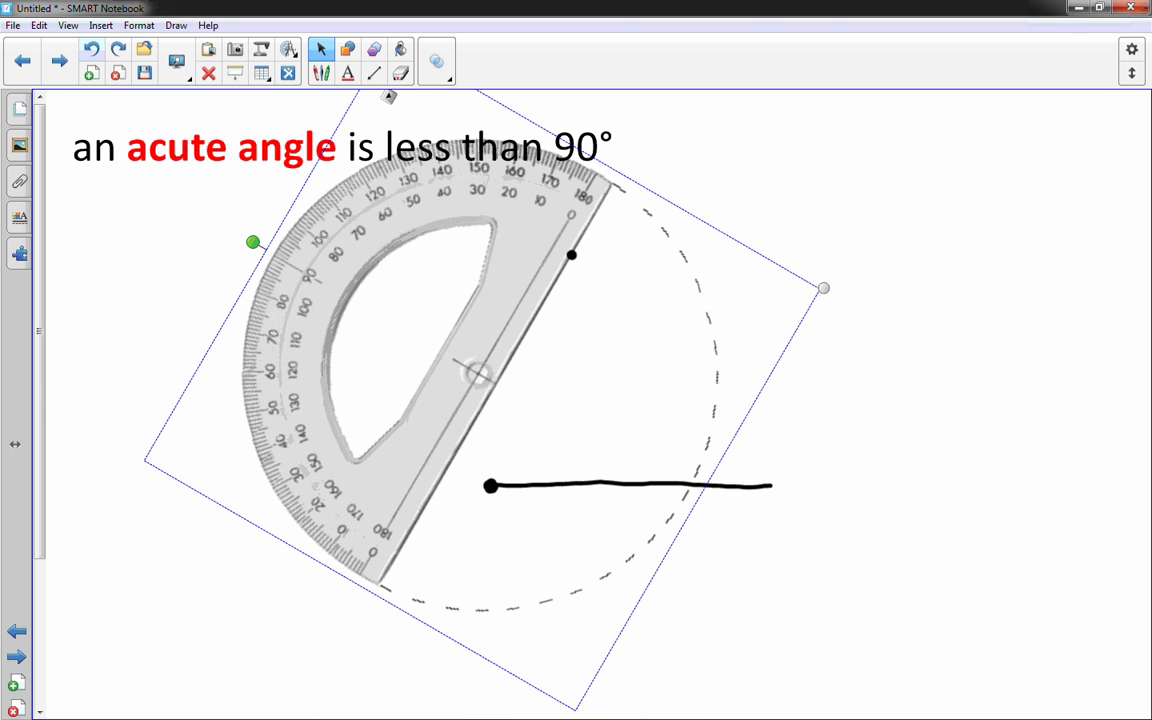
drag(253, 242, 237, 274)
mouse_move(344, 96)
mouse_down()
mouse_move(370, 96)
mouse_move(354, 96)
mouse_up()
Draw a black ray along the protractor's edge through the vertex and the 70° dot, and move the protractor left, clear of the angle
click(321, 73)
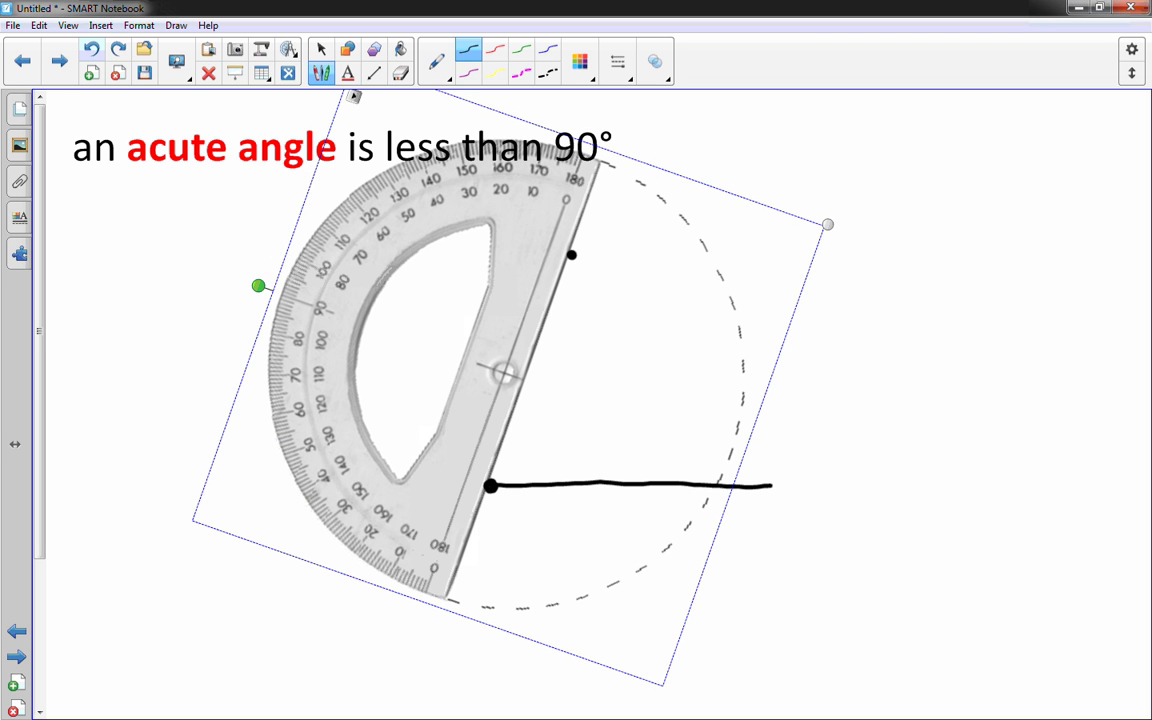
mouse_move(581, 237)
mouse_down()
mouse_move(490, 484)
mouse_move(450, 452)
mouse_move(436, 457)
mouse_up()
click(321, 49)
drag(340, 95, 12, 112)
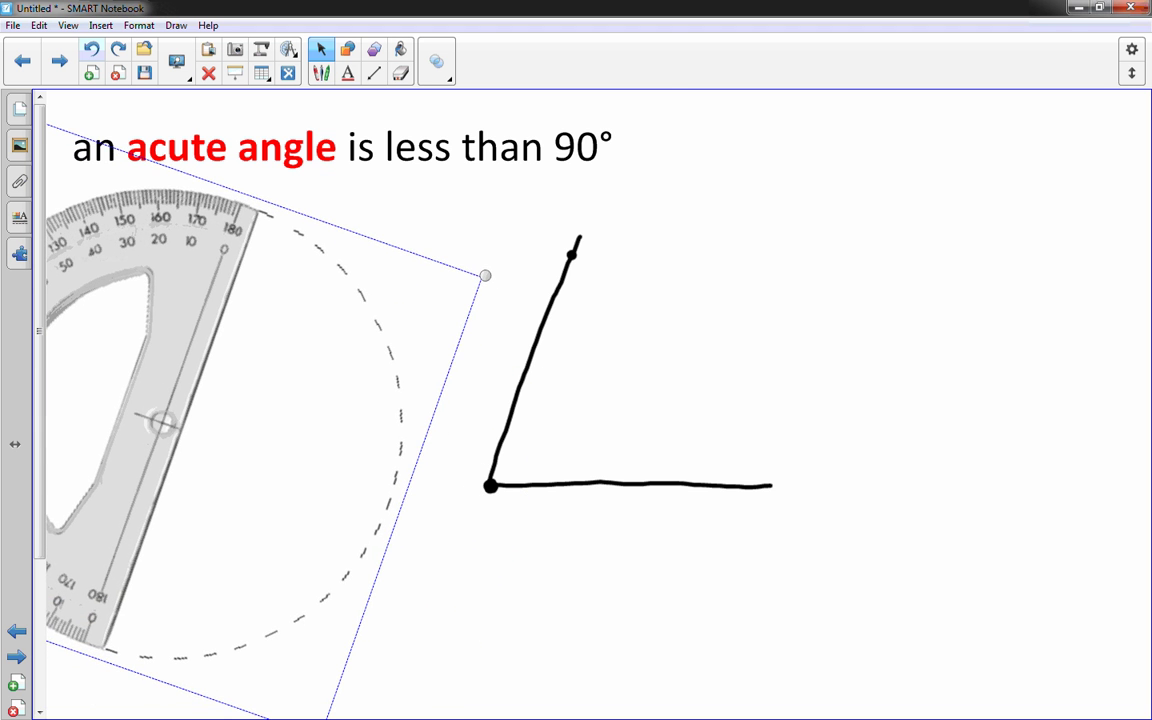
Add black arrowheads to the outer ends of both rays and handwrite "70°" in red inside the angle near the vertex
click(321, 73)
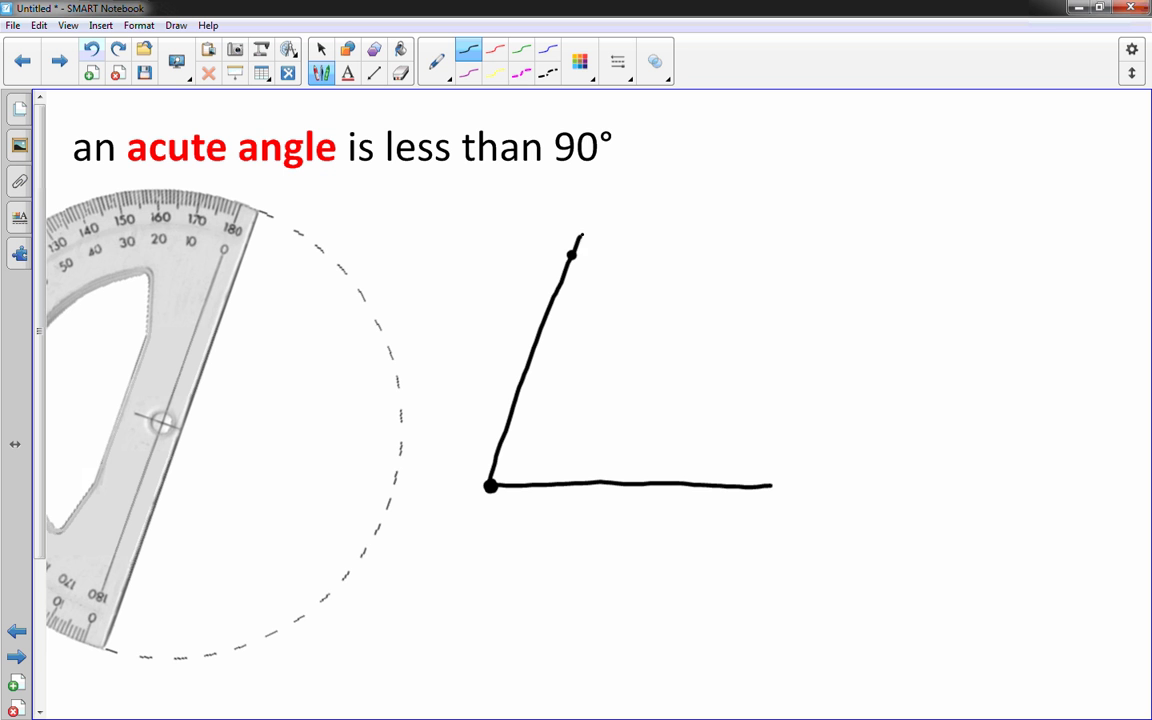
mouse_move(580, 236)
mouse_down()
mouse_move(585, 264)
mouse_move(582, 234)
mouse_up()
mouse_move(771, 486)
mouse_down()
mouse_move(745, 502)
mouse_move(771, 485)
mouse_up()
click(321, 49)
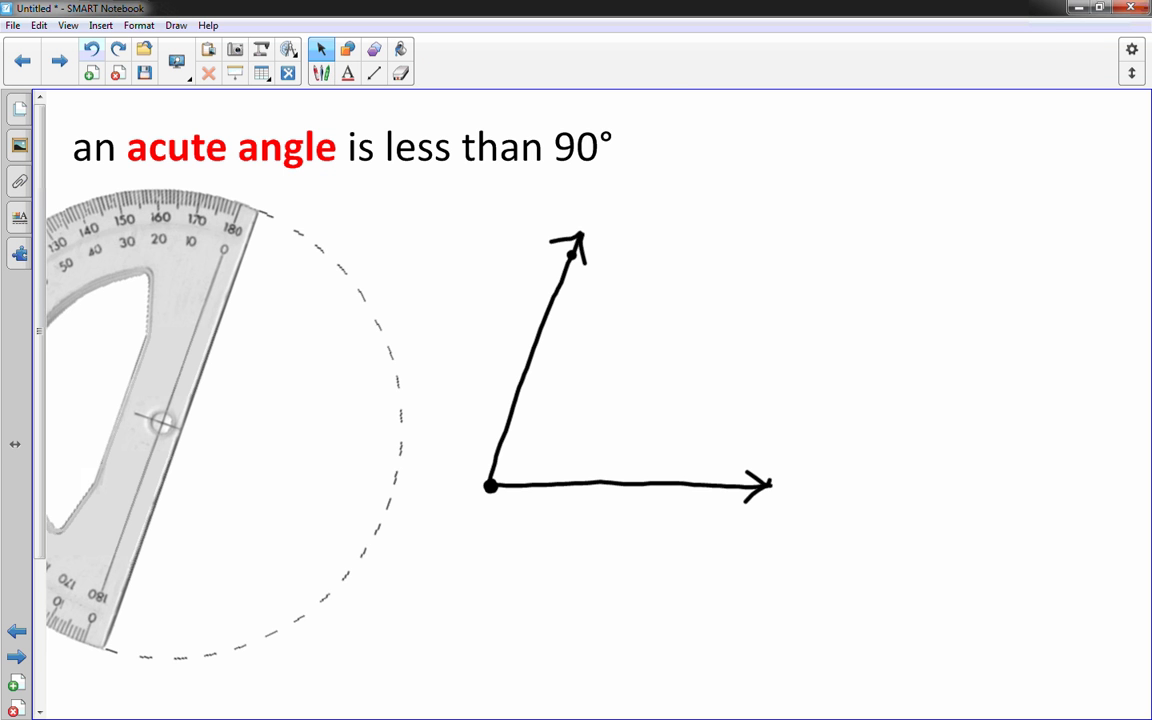
mouse_move(511, 449)
mouse_down()
mouse_move(523, 472)
mouse_move(549, 446)
mouse_up()
drag(566, 437, 564, 438)
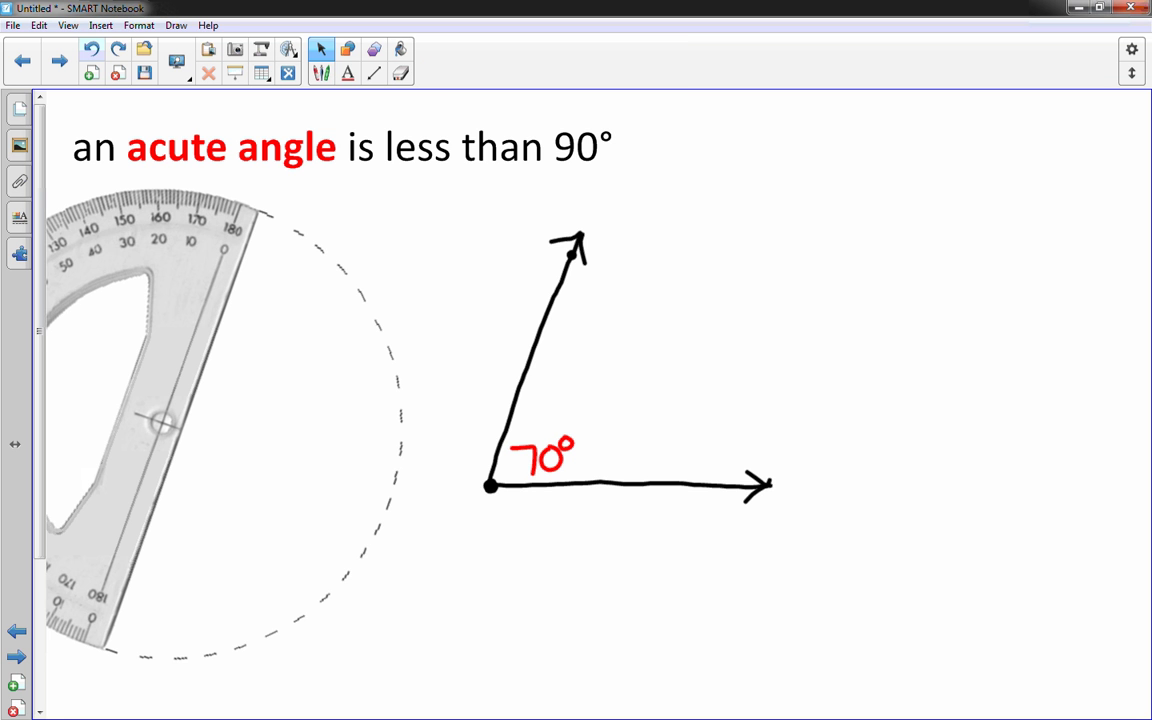
Go to the obtuse angle page and draw a black horizontal ray with a vertex dot along the protractor's straight edge
click(59, 61)
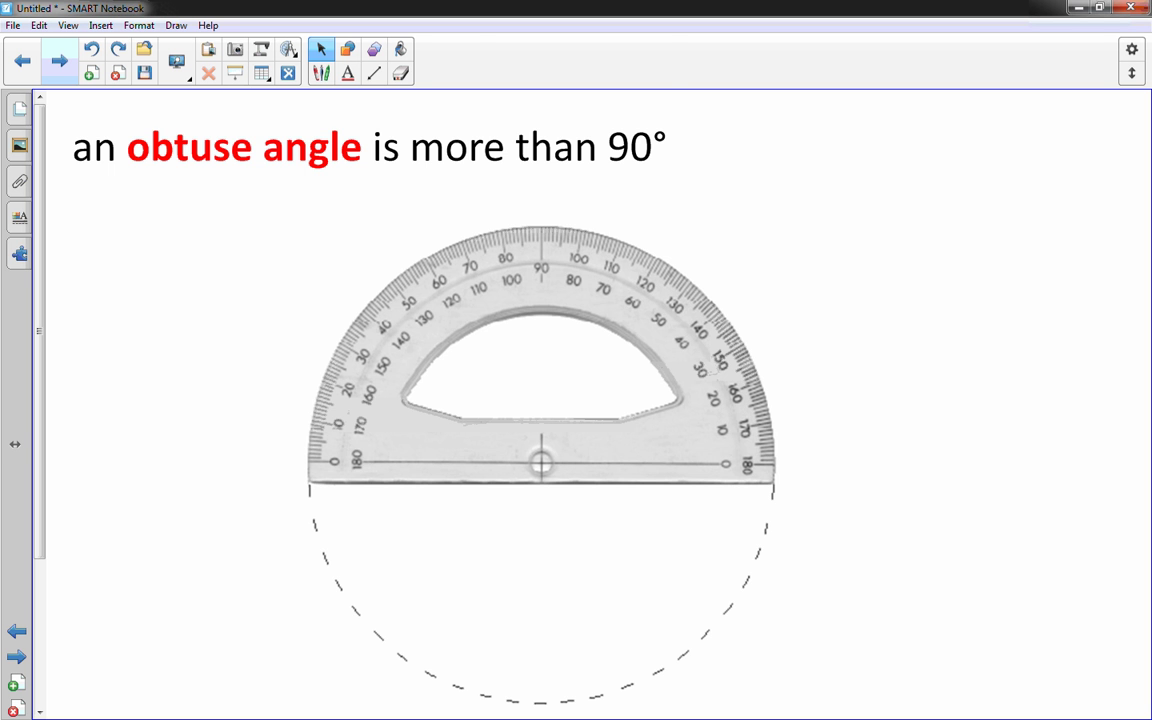
click(321, 73)
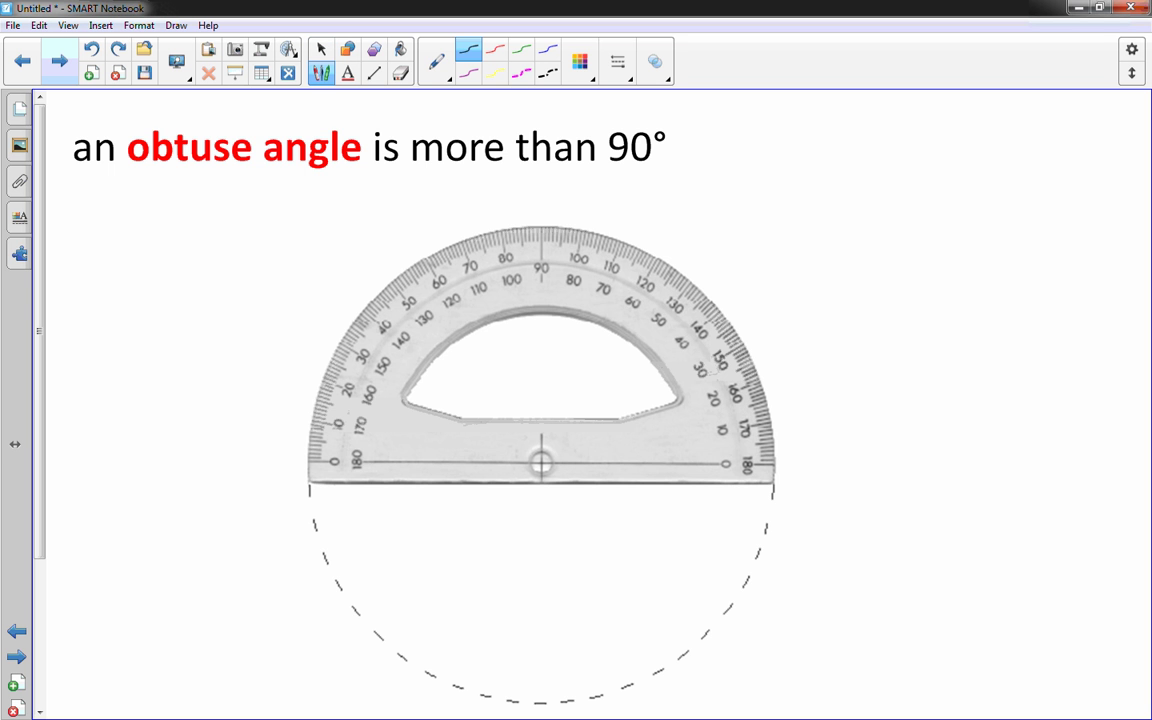
drag(772, 486, 505, 486)
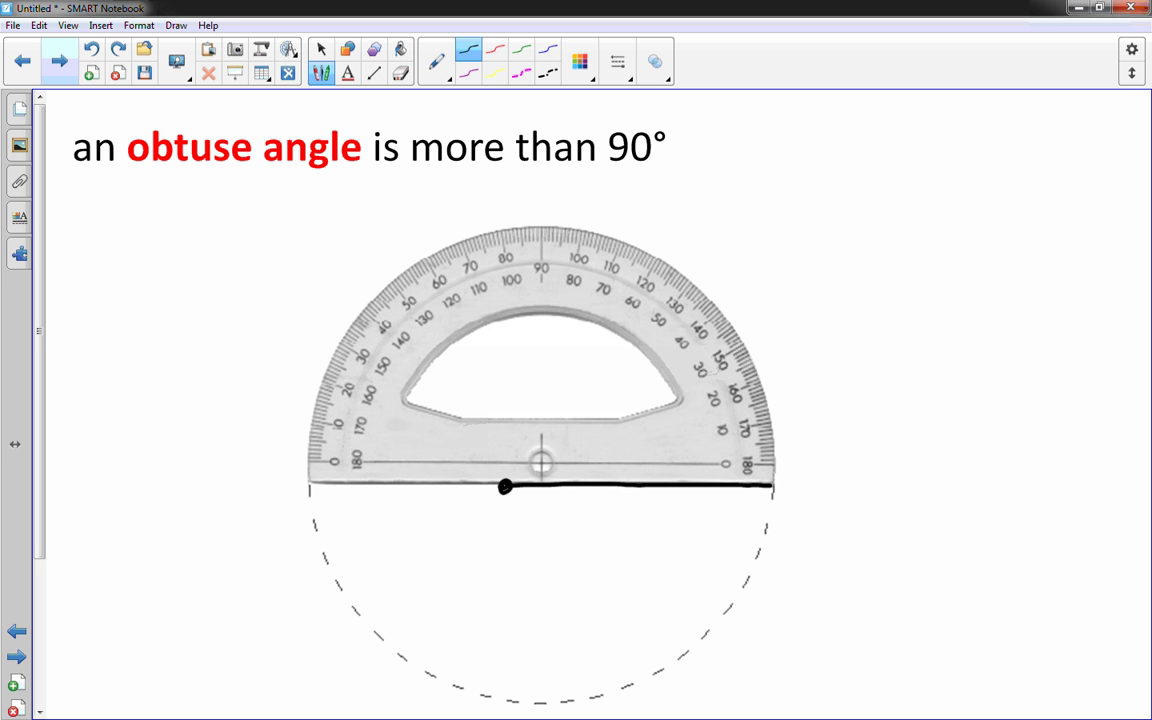
Move the protractor so its origin mark sits on the vertex dot and its baseline follows the ray
click(321, 49)
click(630, 318)
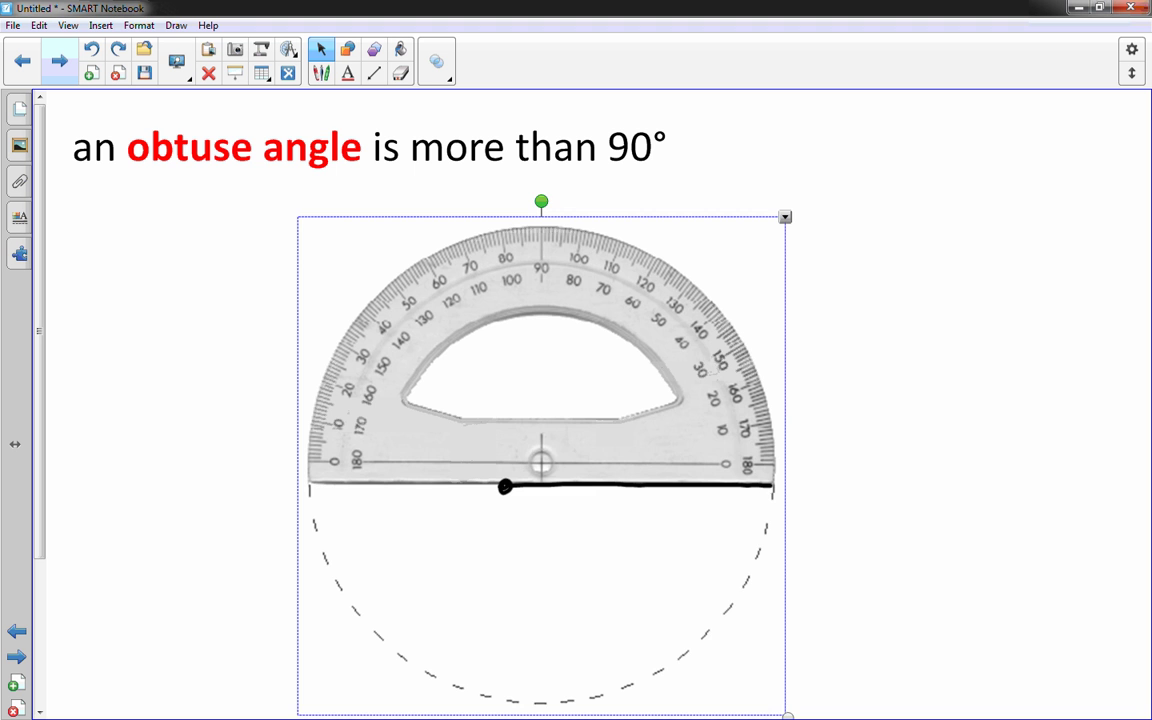
mouse_move(541, 400)
mouse_down()
mouse_move(524, 384)
mouse_move(506, 392)
mouse_move(504, 421)
mouse_up()
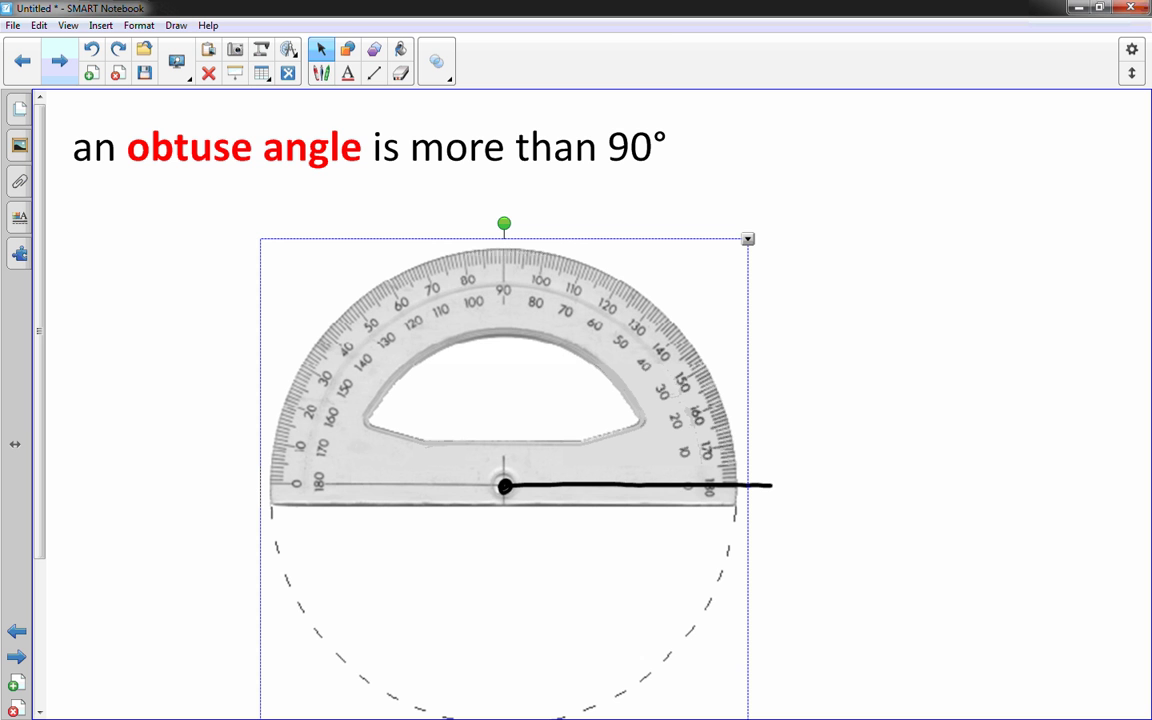
Draw a red arrow pointing up at the inner-scale 0 where the ray crosses it, and undo the arrow
click(321, 73)
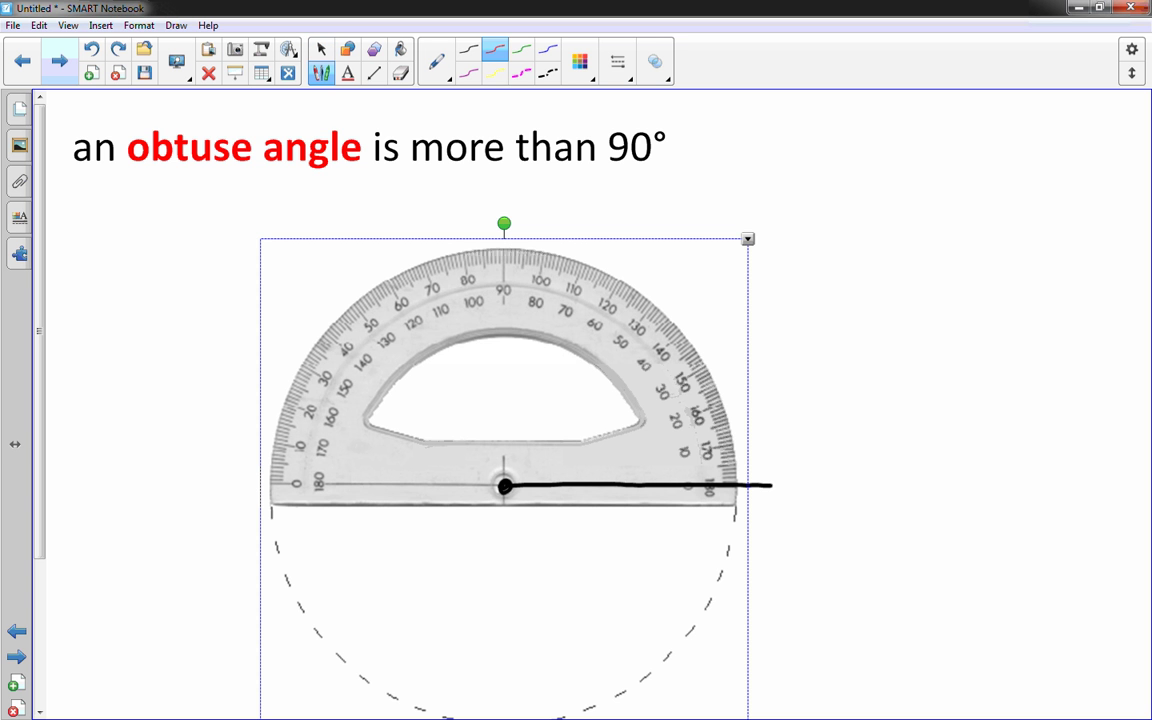
mouse_move(682, 497)
mouse_down()
mouse_move(655, 562)
mouse_move(682, 495)
mouse_move(666, 502)
mouse_up()
click(321, 49)
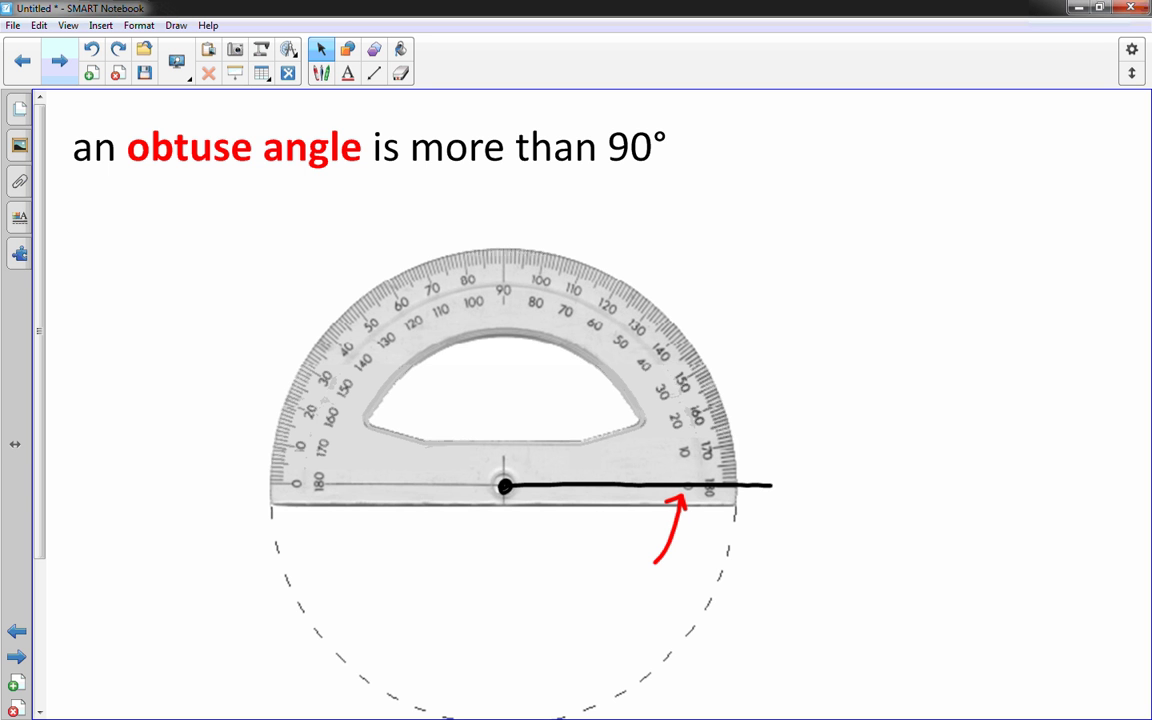
click(91, 48)
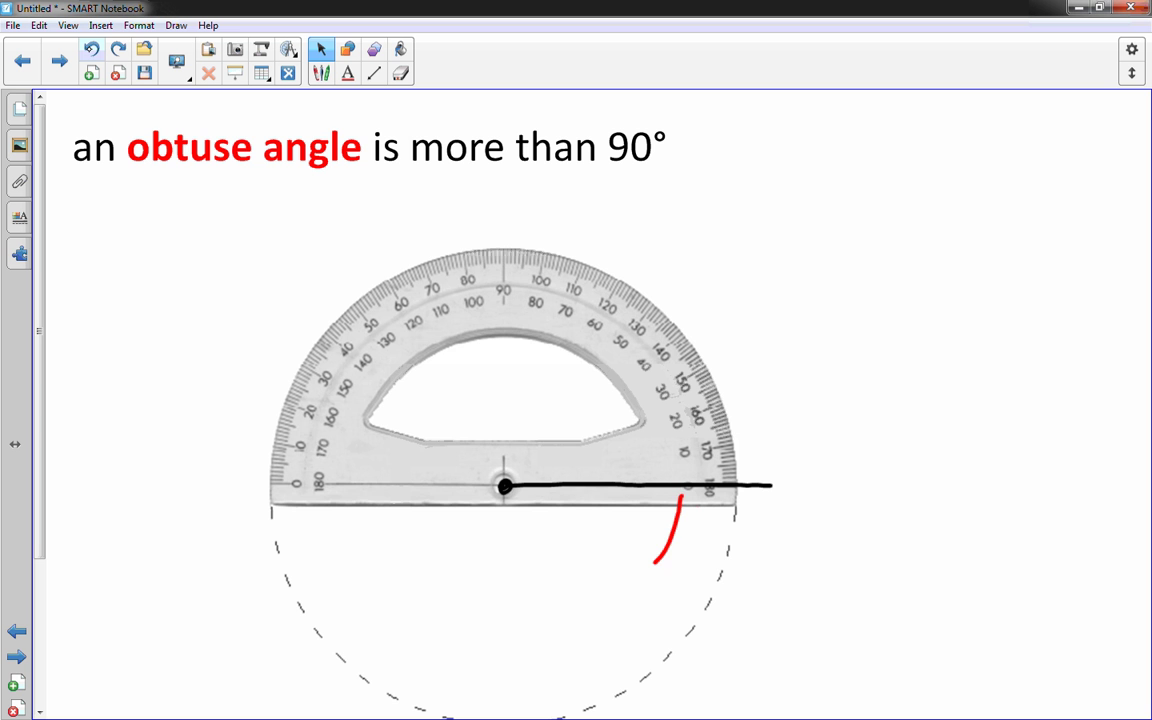
click(91, 48)
Nudge the protractor into line with the vertex, and sketch a red arc and a red ray opening to the inner-scale 140 mark
mouse_move(504, 465)
mouse_down()
mouse_move(503, 443)
mouse_move(500, 509)
mouse_move(502, 487)
mouse_up()
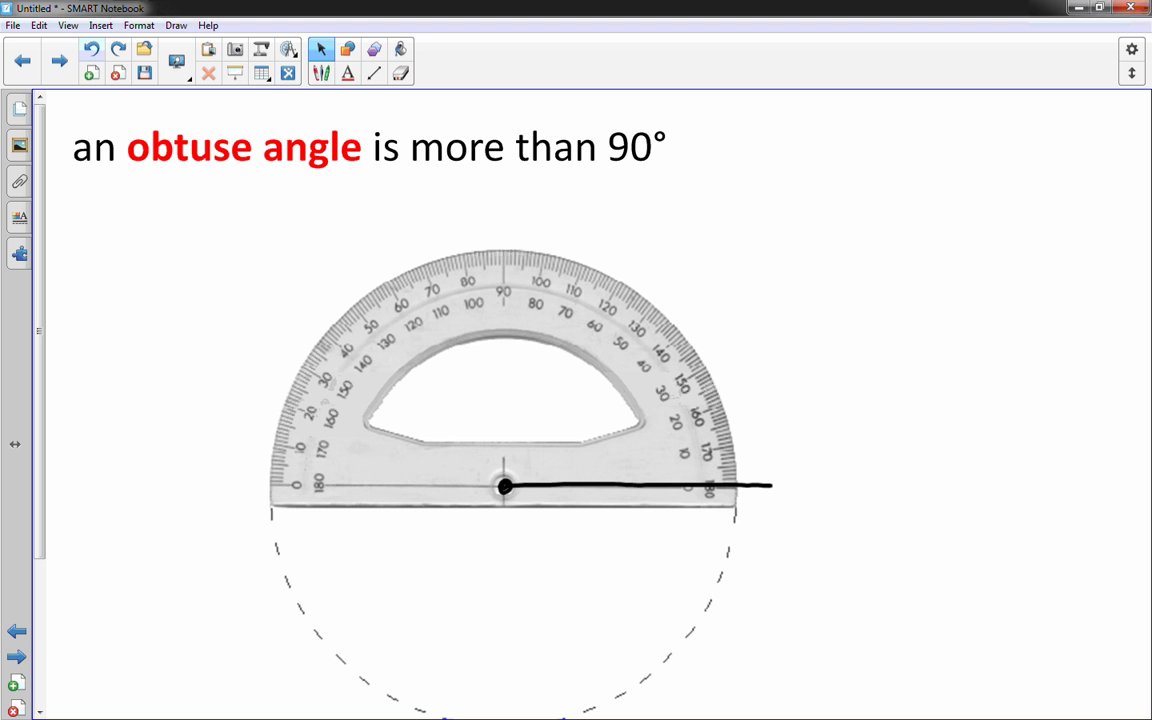
click(321, 73)
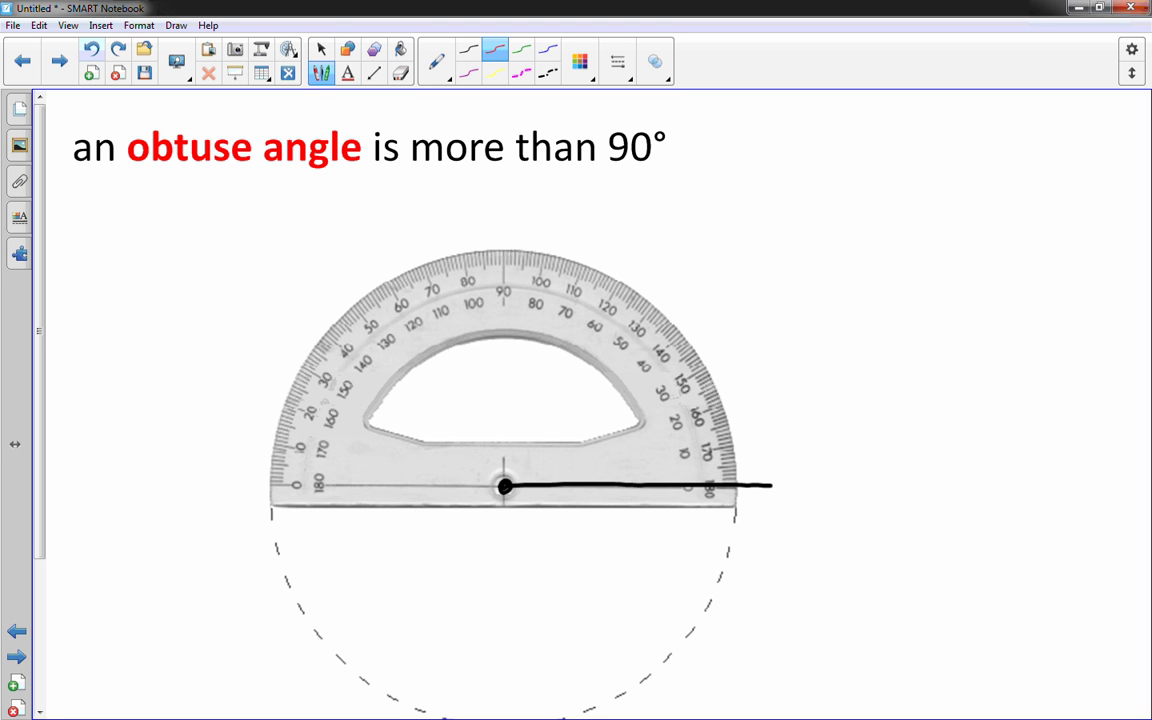
mouse_move(556, 472)
mouse_down()
mouse_move(514, 404)
mouse_move(425, 397)
mouse_up()
drag(484, 471, 293, 290)
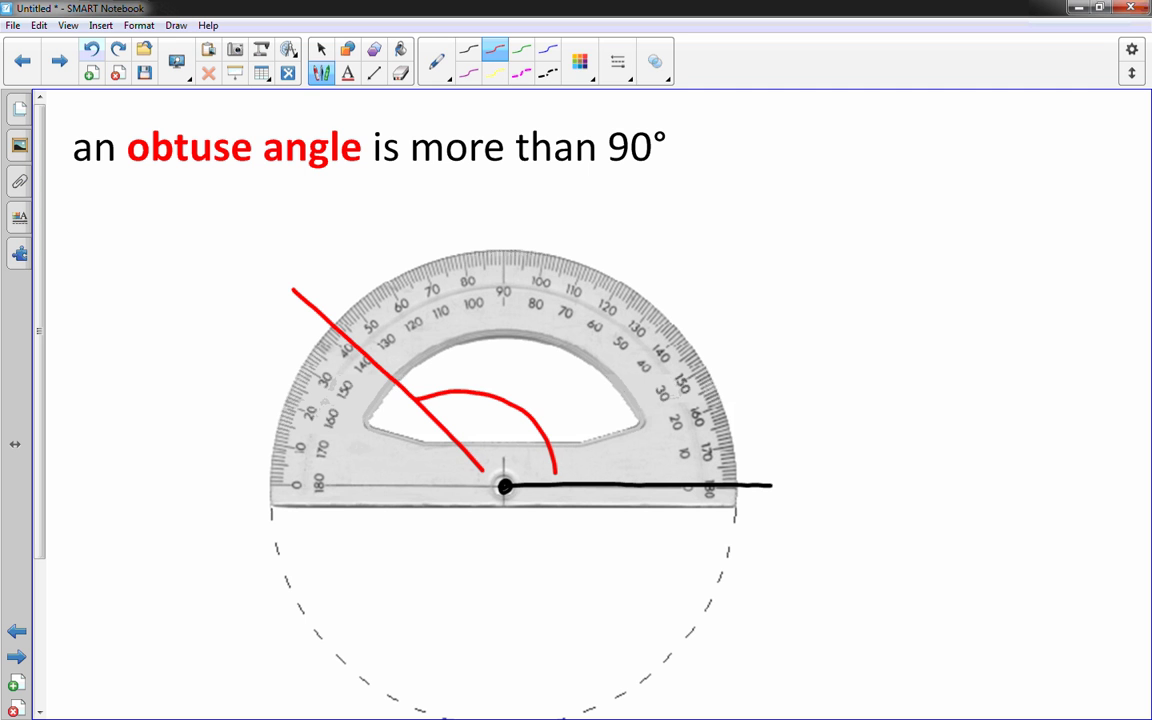
click(321, 49)
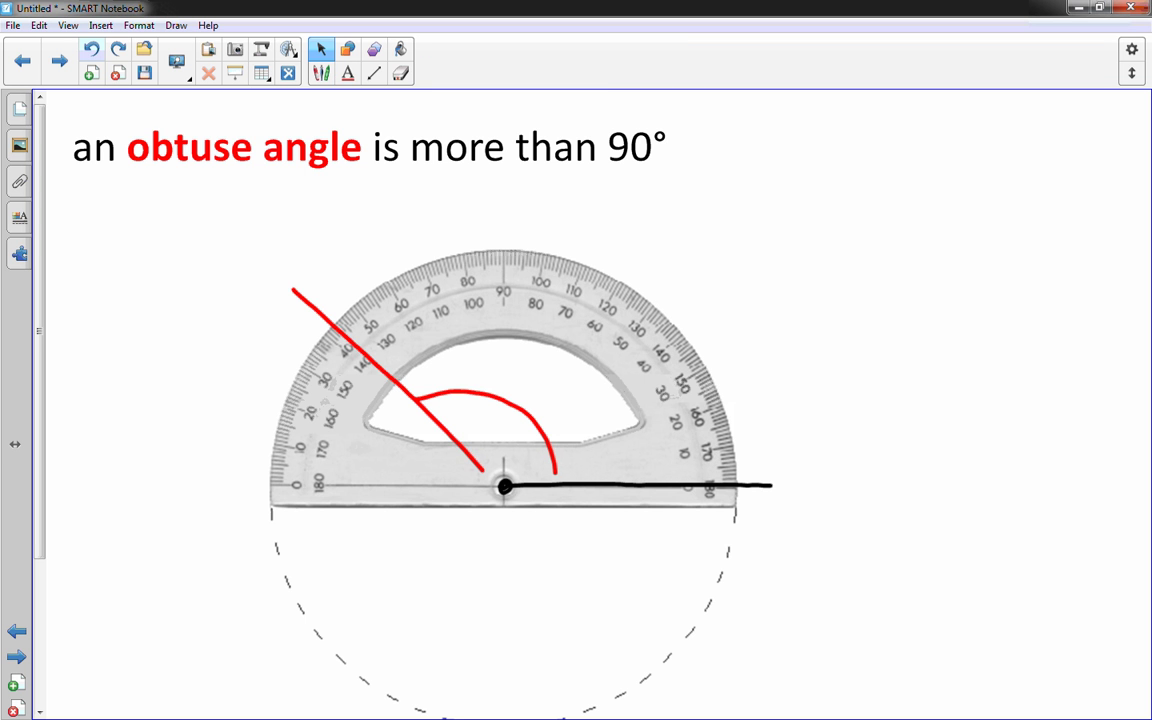
Undo the red ray and arc, and mark a black dot at the protractor's outer edge by the inner-scale 120
click(91, 49)
click(91, 49)
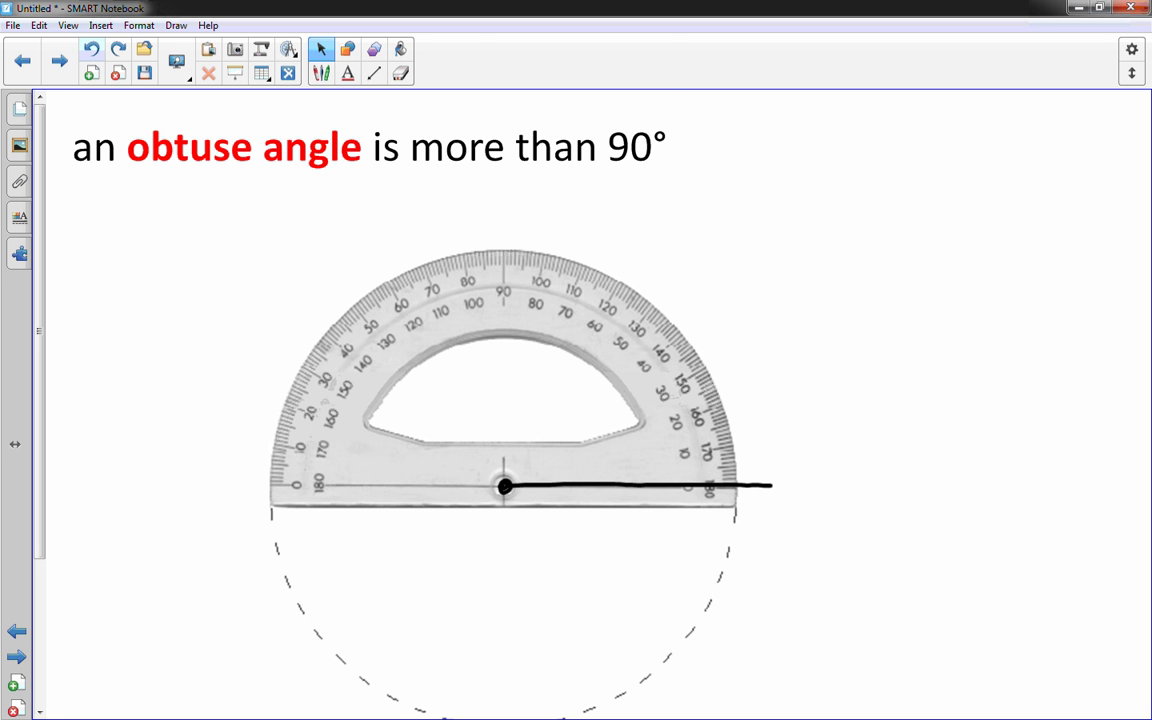
click(321, 73)
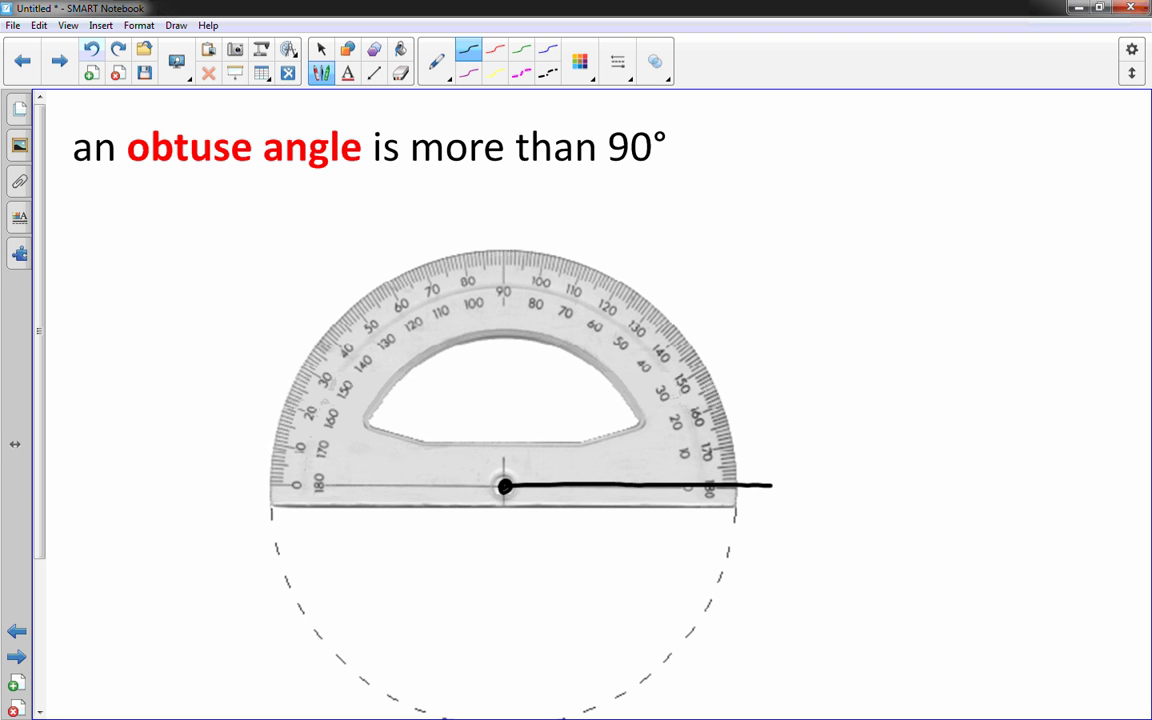
click(382, 278)
Highlight the 60 and 120 labels on the protractor in yellow, and erase the highlight
click(321, 49)
click(321, 73)
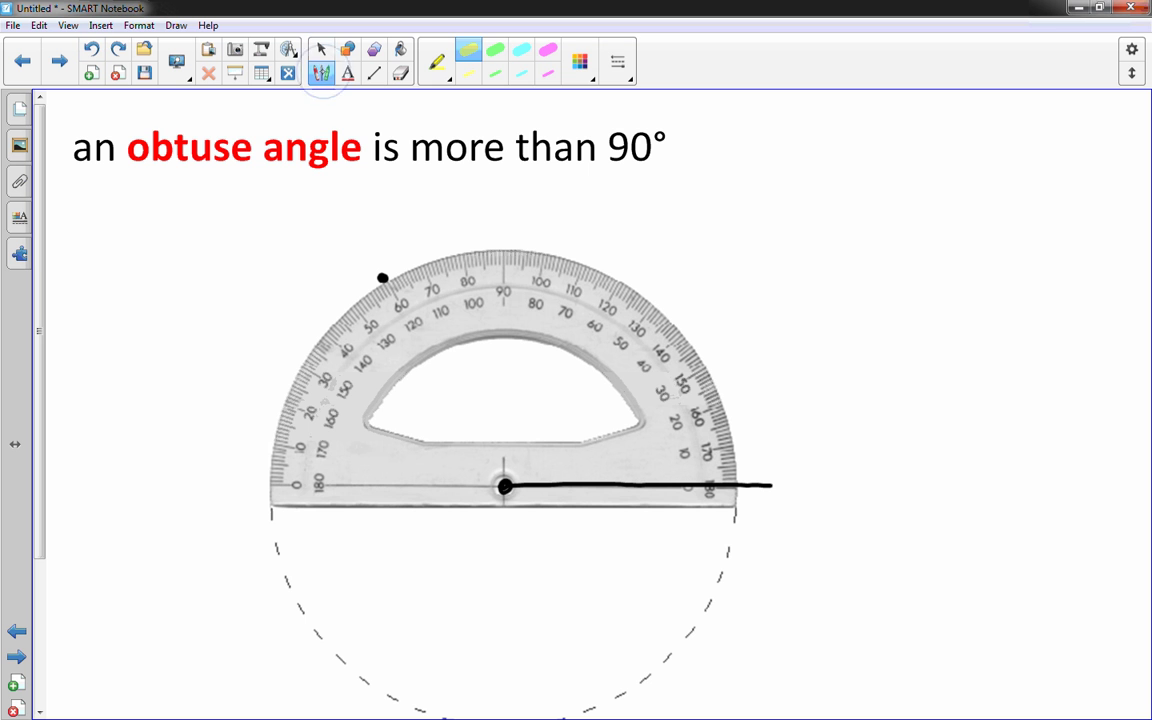
drag(395, 300, 410, 315)
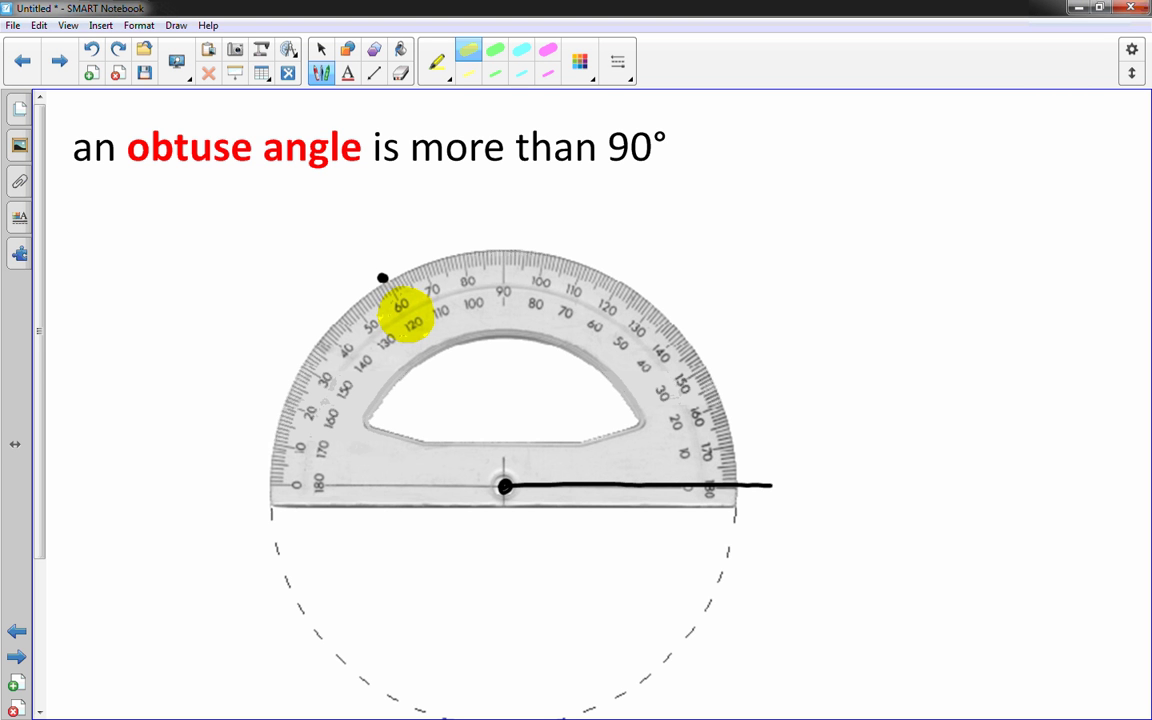
click(400, 73)
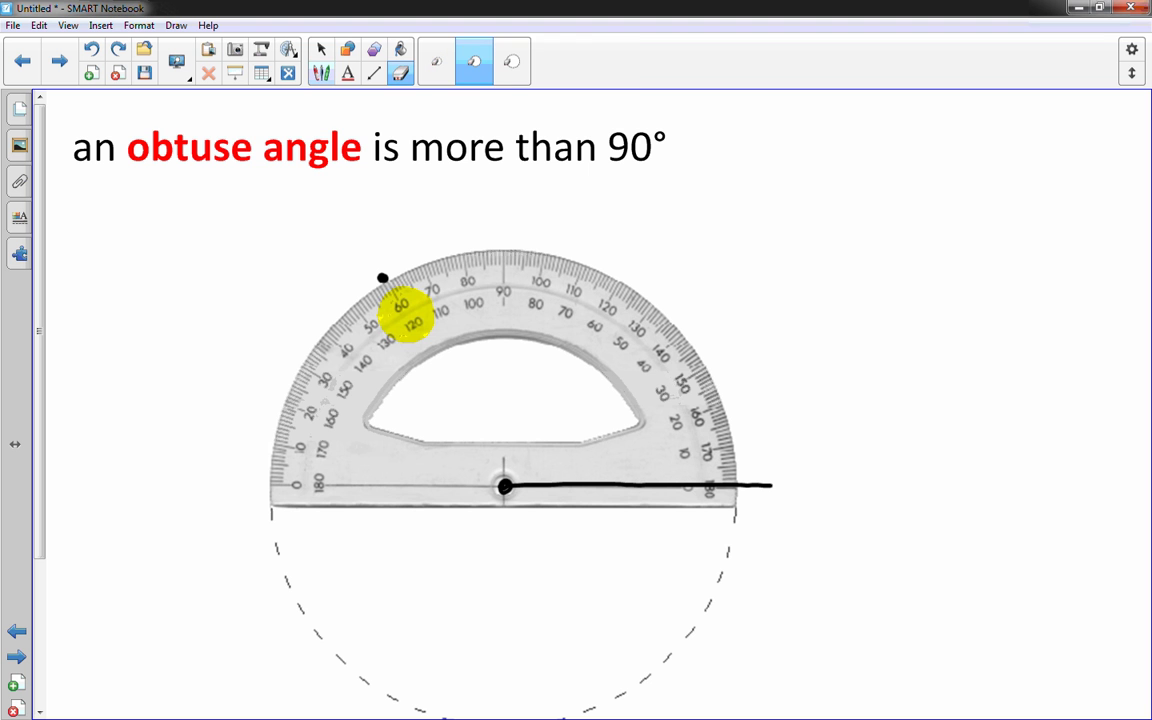
drag(373, 360, 432, 355)
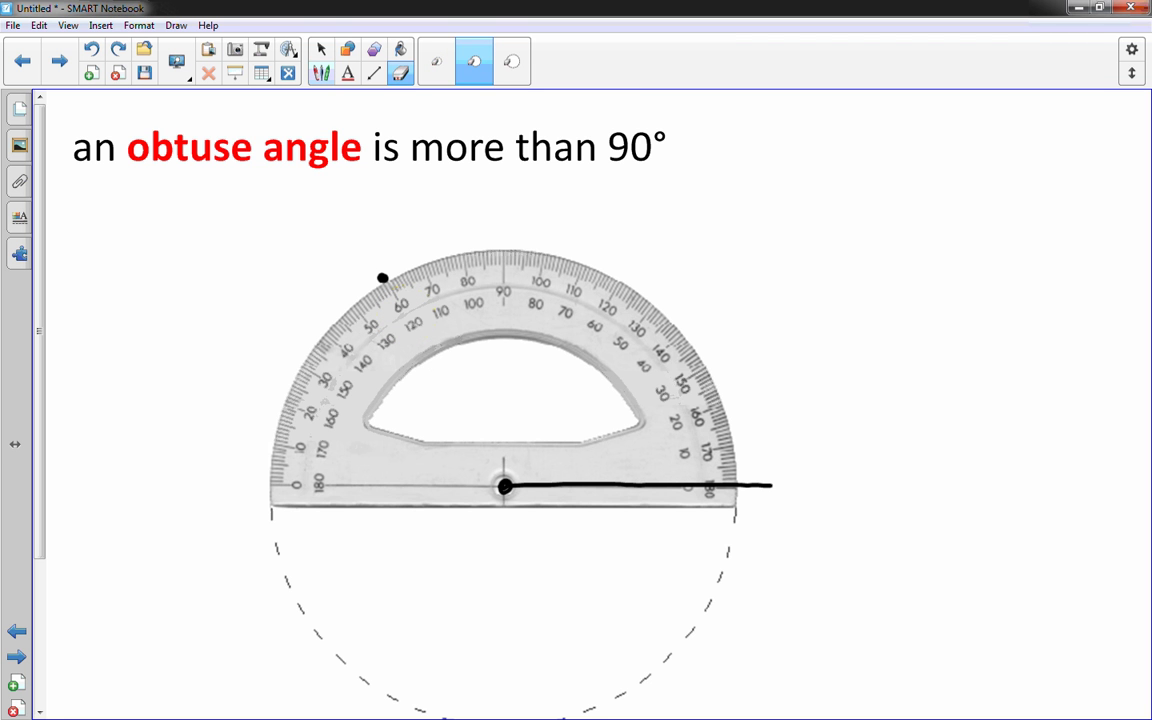
Move and rotate the protractor so its straight edge lines up with the vertex dot and the 120° dot
click(321, 50)
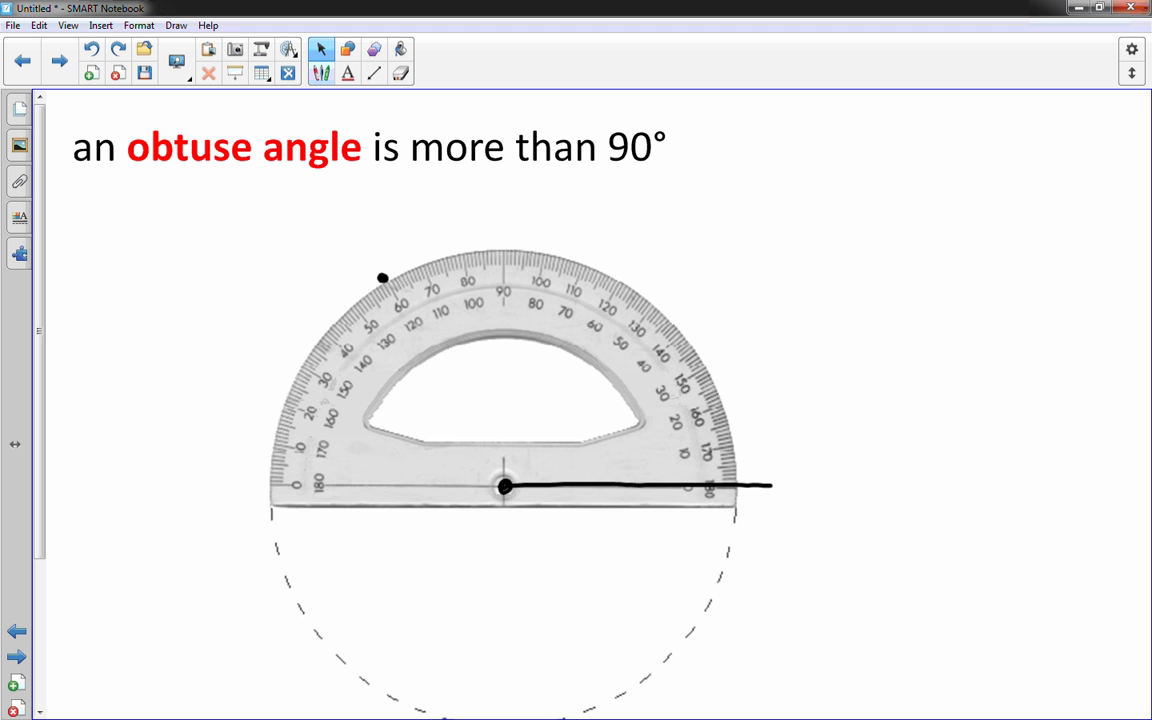
drag(560, 465, 649, 399)
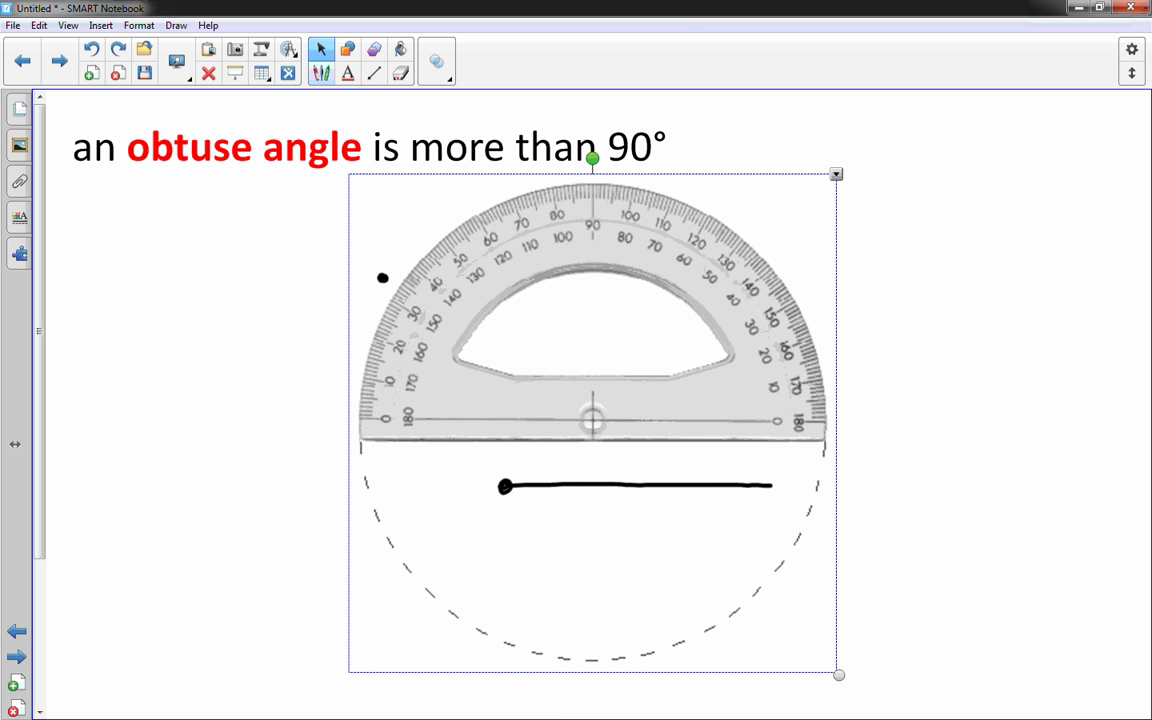
drag(593, 158, 381, 581)
drag(440, 537, 304, 505)
drag(452, 395, 409, 400)
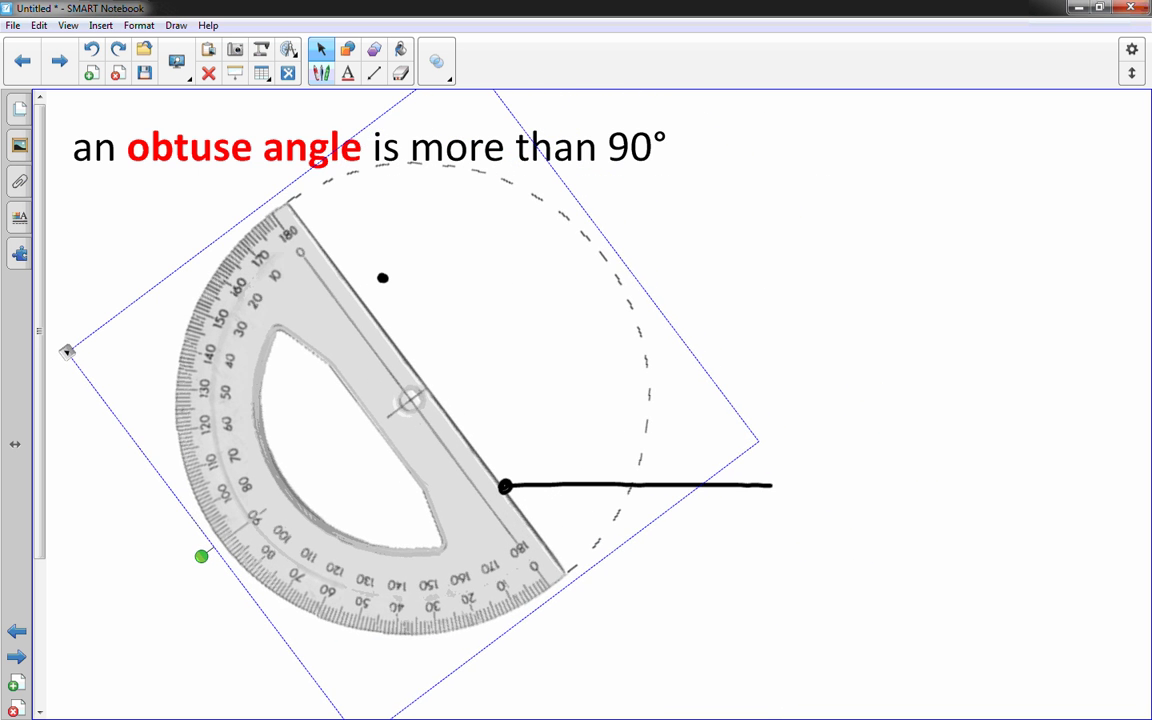
drag(201, 556, 188, 537)
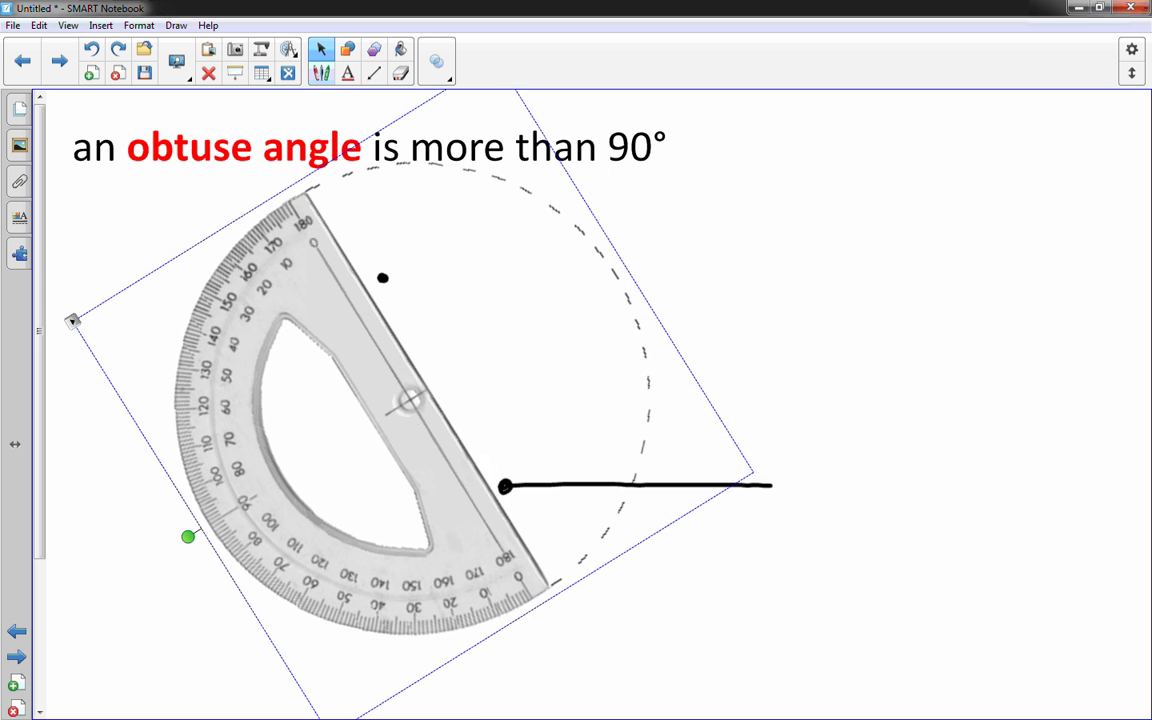
drag(410, 400, 418, 392)
drag(196, 528, 193, 524)
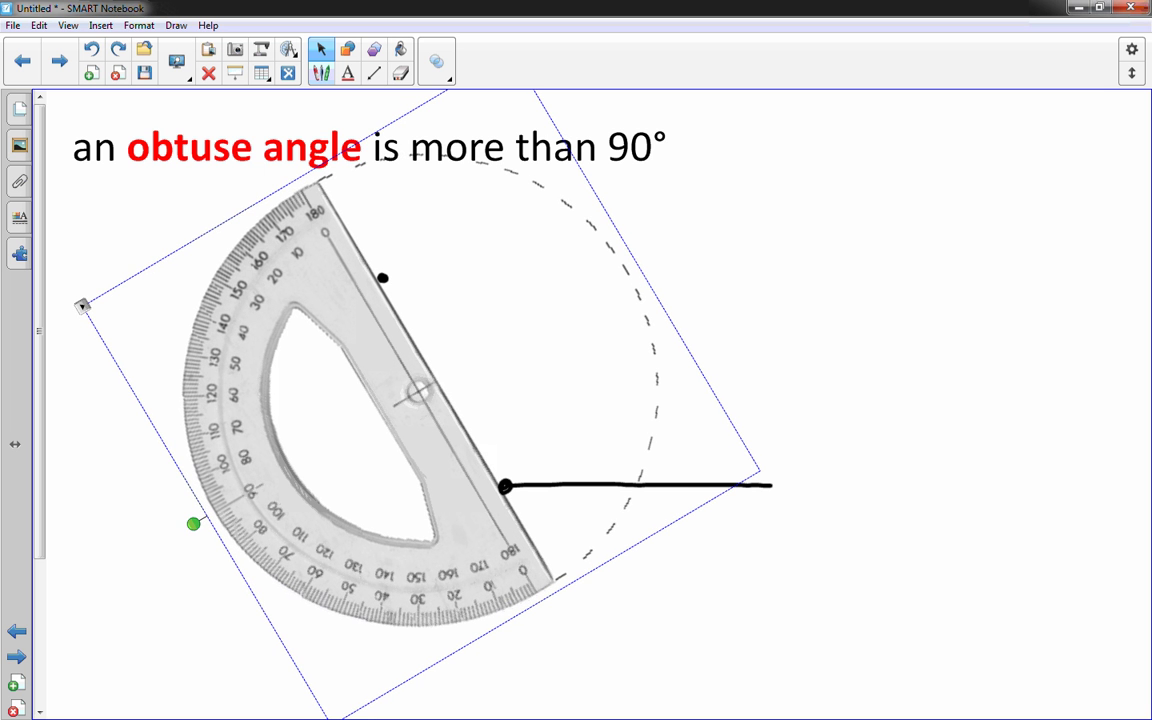
key(Escape)
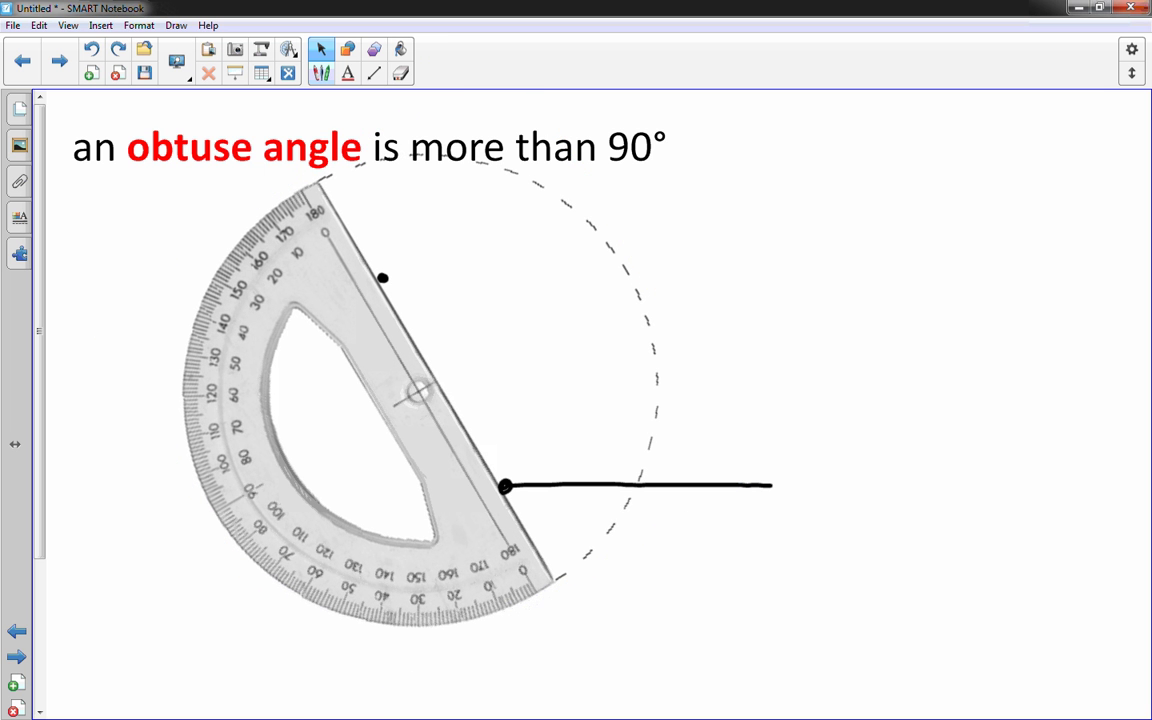
Draw a black ray from the vertex through the 120° dot along the straight edge, and move the protractor clear of the angle
click(321, 73)
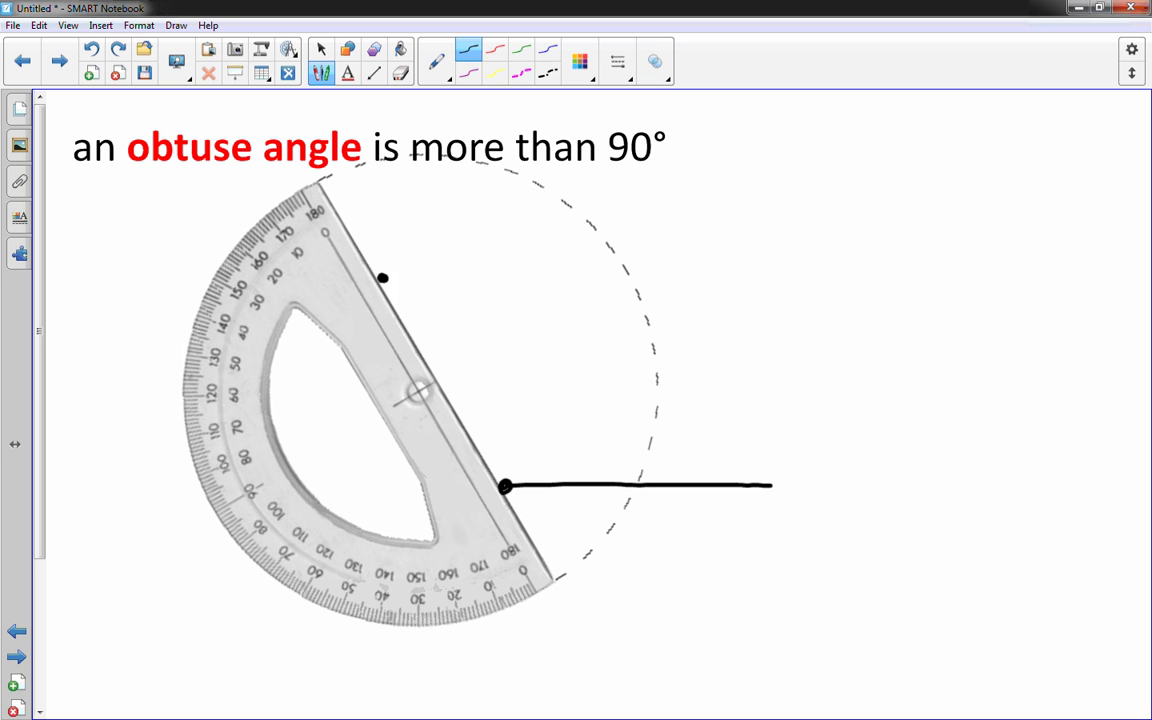
drag(500, 482, 356, 229)
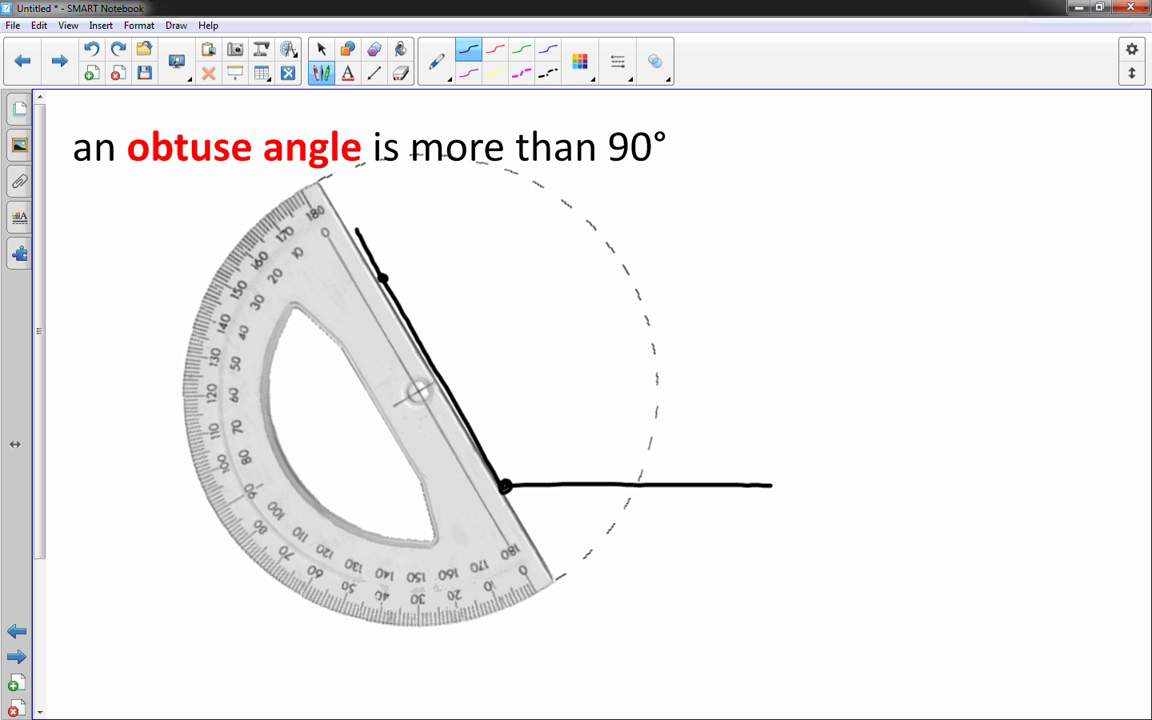
mouse_move(400, 400)
mouse_down()
mouse_move(429, 368)
mouse_move(589, 301)
mouse_move(1073, 230)
mouse_up()
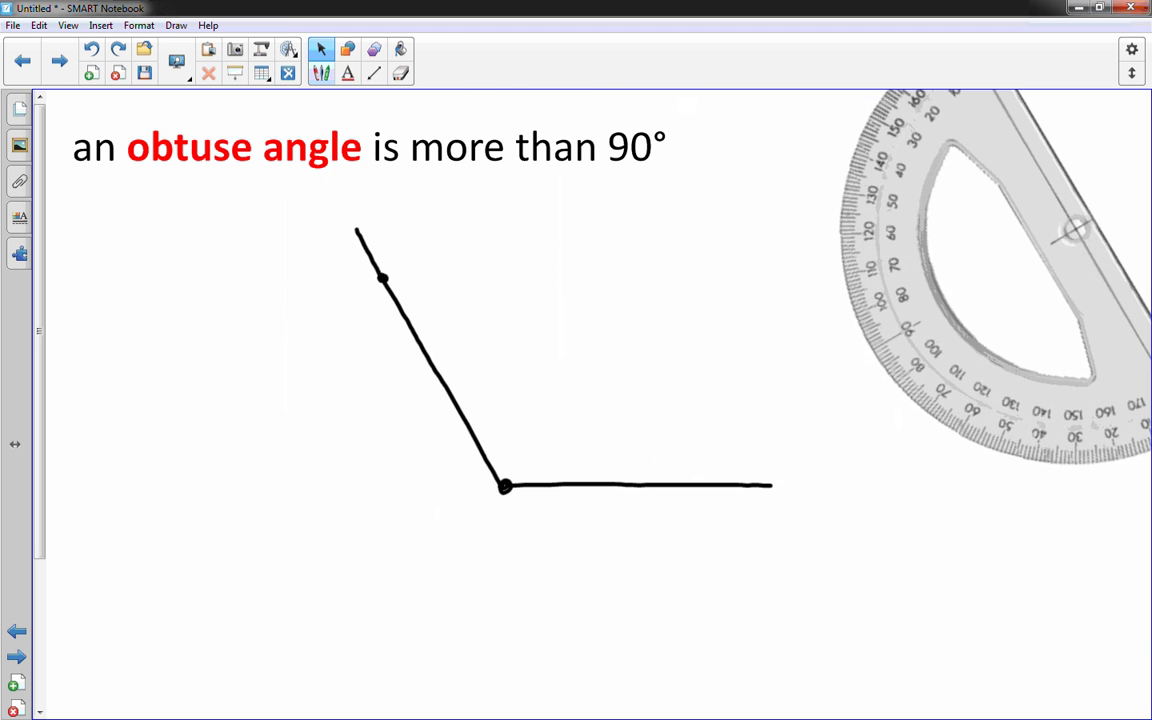
Add black arrowheads to the ends of both rays and handwrite 120° in red inside the angle near the vertex
click(321, 73)
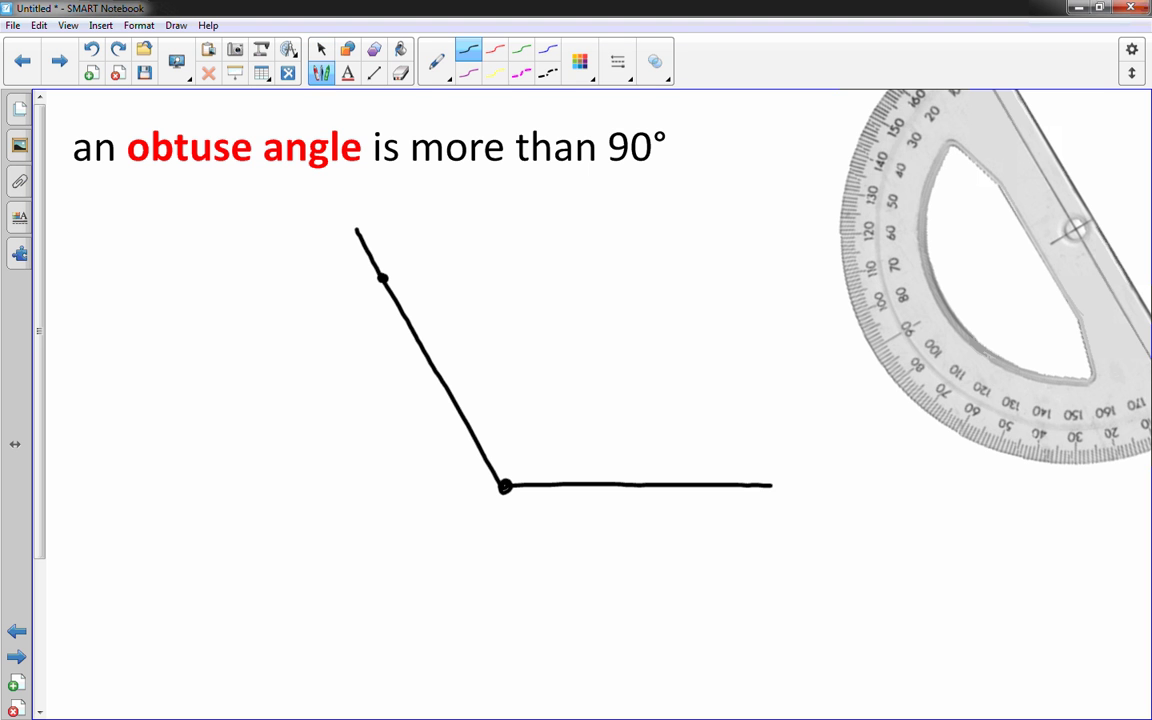
mouse_move(348, 263)
mouse_down()
mouse_move(356, 227)
mouse_move(385, 243)
mouse_up()
mouse_move(752, 467)
mouse_down()
mouse_move(768, 478)
mouse_move(757, 510)
mouse_up()
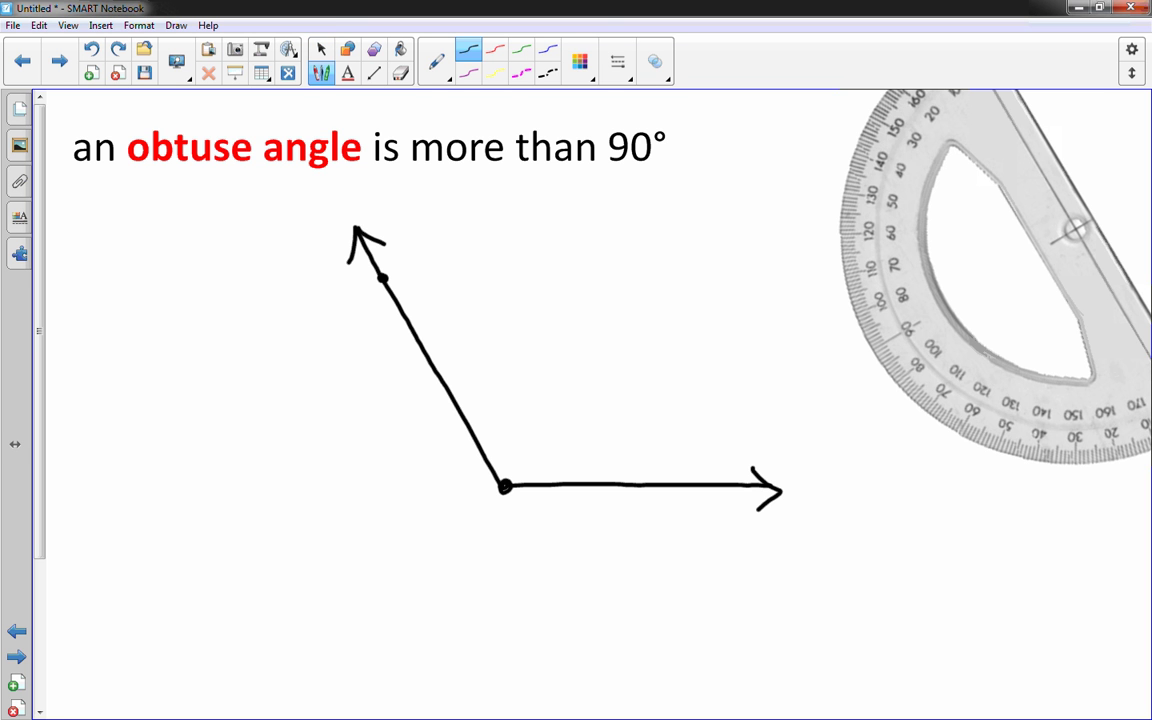
click(321, 49)
click(321, 73)
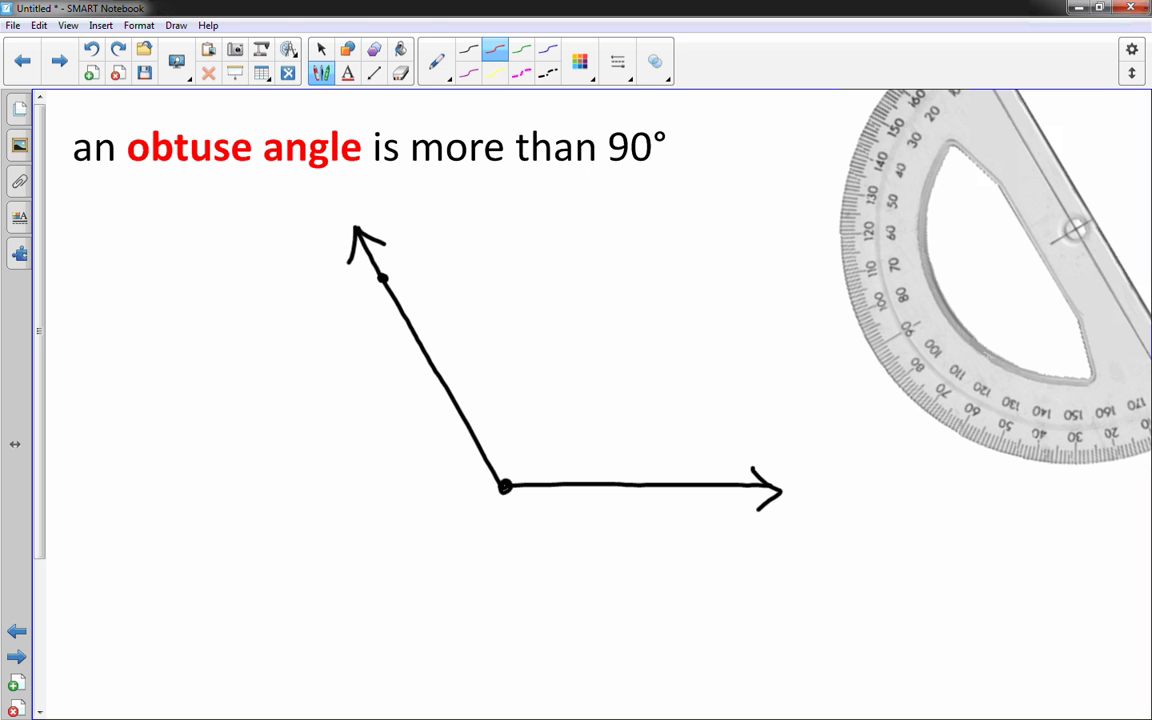
mouse_move(509, 434)
mouse_down()
mouse_move(508, 464)
mouse_move(541, 463)
mouse_move(549, 441)
mouse_move(569, 437)
mouse_up()
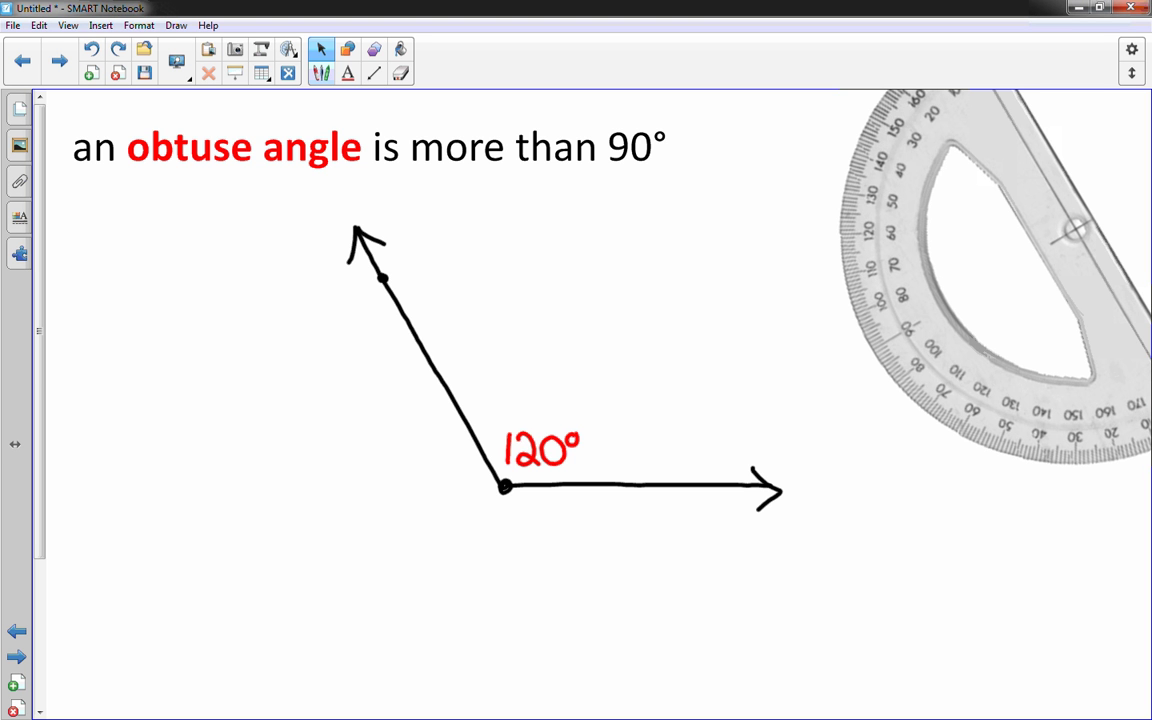
Go two pages ahead to the practice page listing the angles to draw with a protractor
click(59, 61)
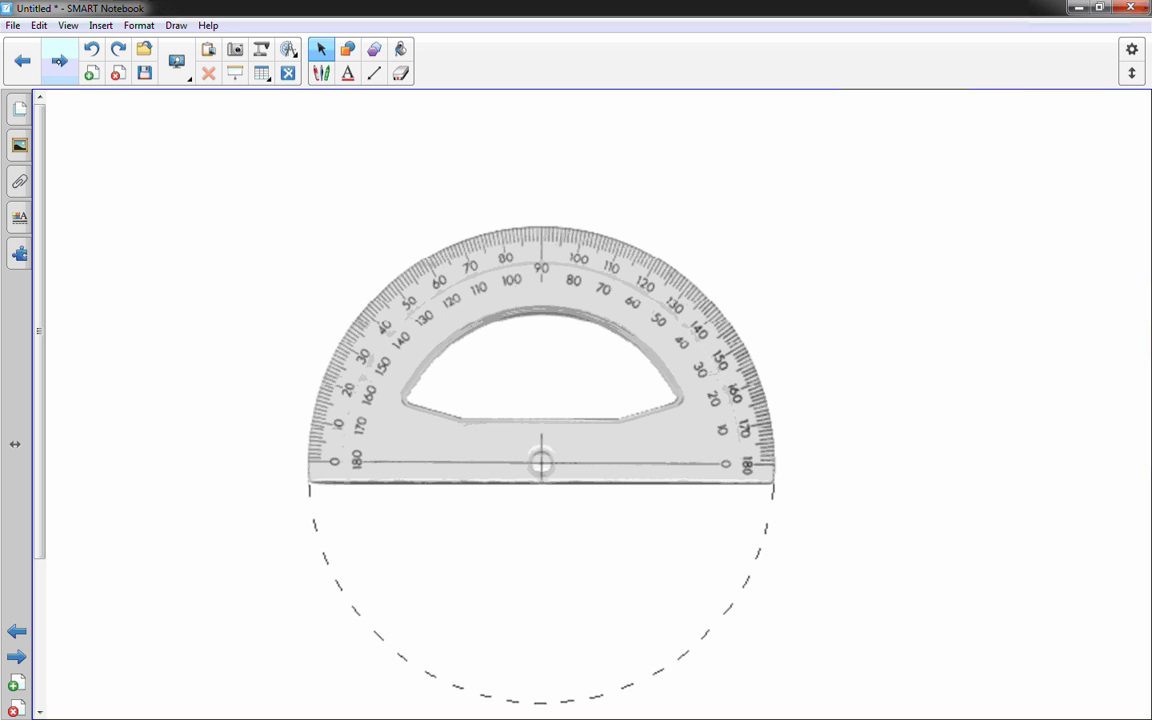
click(59, 61)
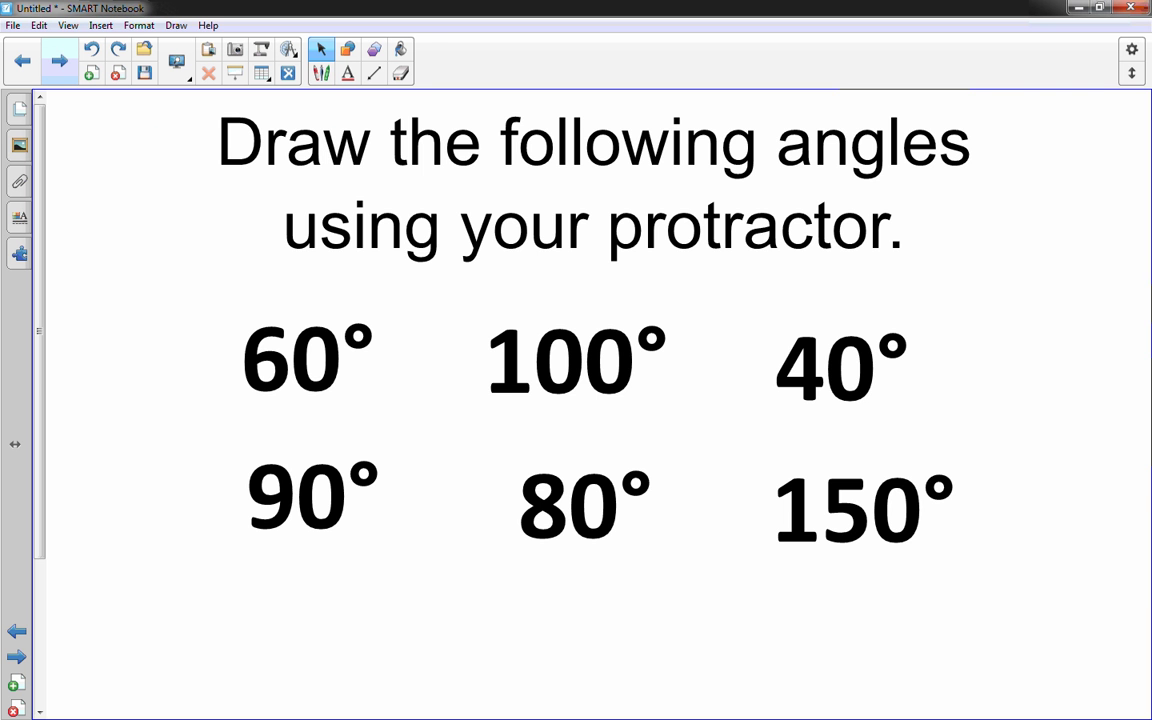